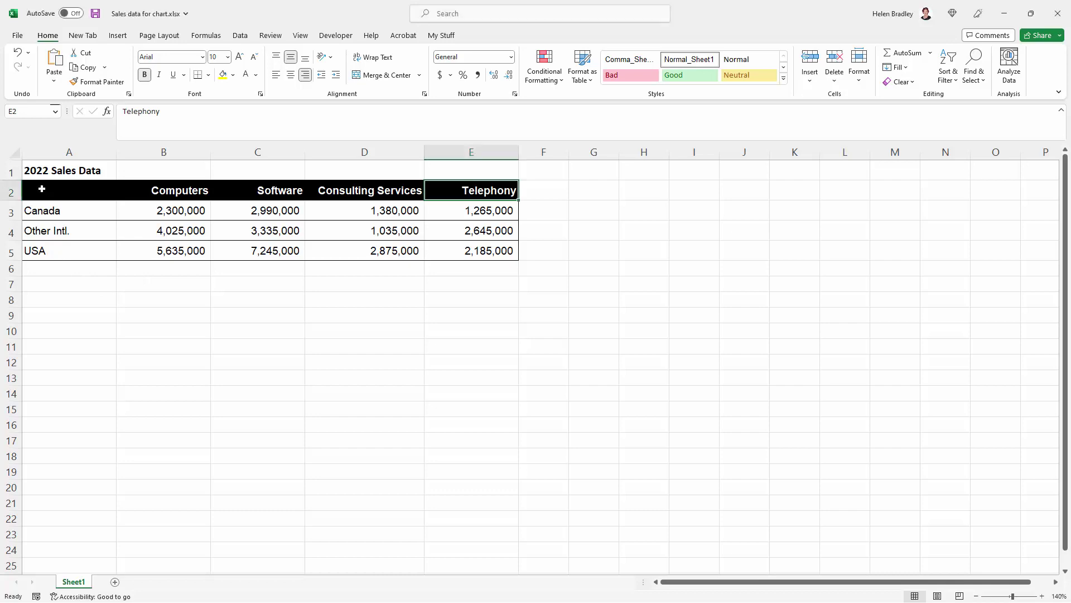
- Insert a clustered column chart of A2:E5 through Quick Analysis and position it below the table
left_click_drag(474, 251, 35, 186)
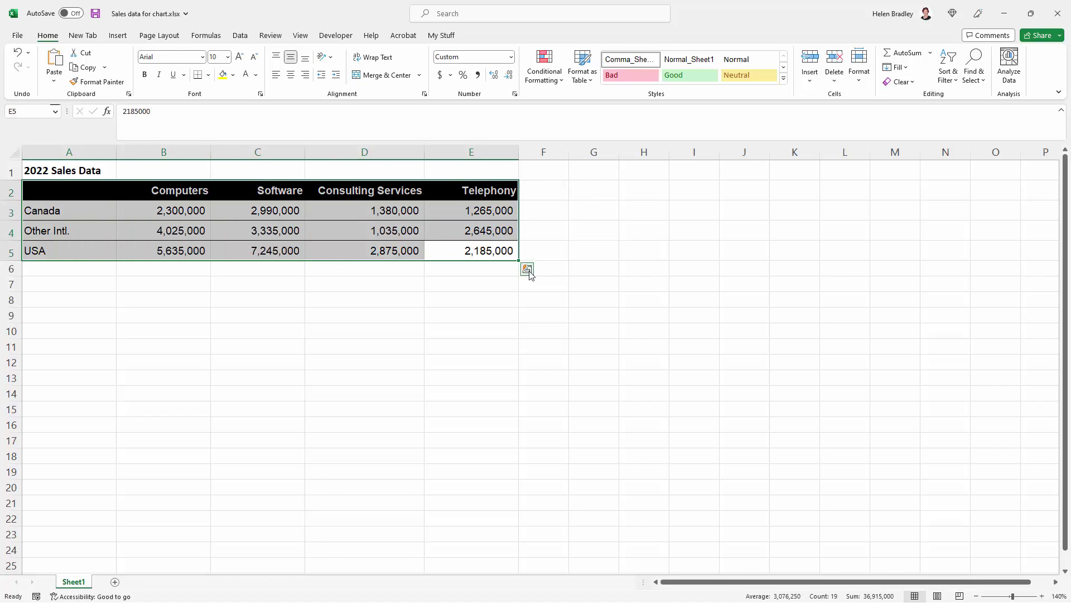
left_click(528, 269)
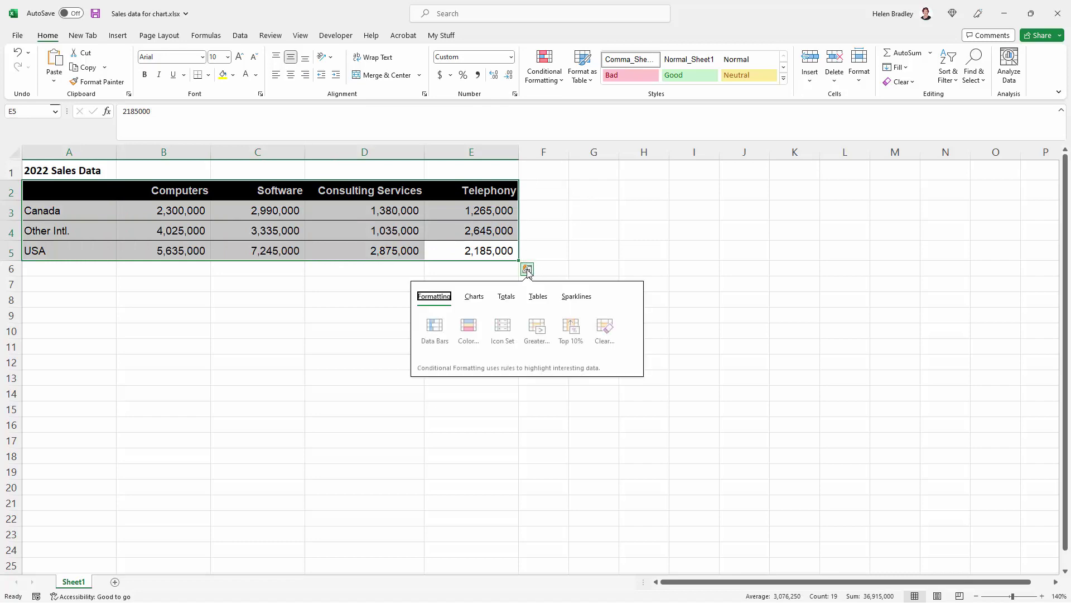
left_click(474, 297)
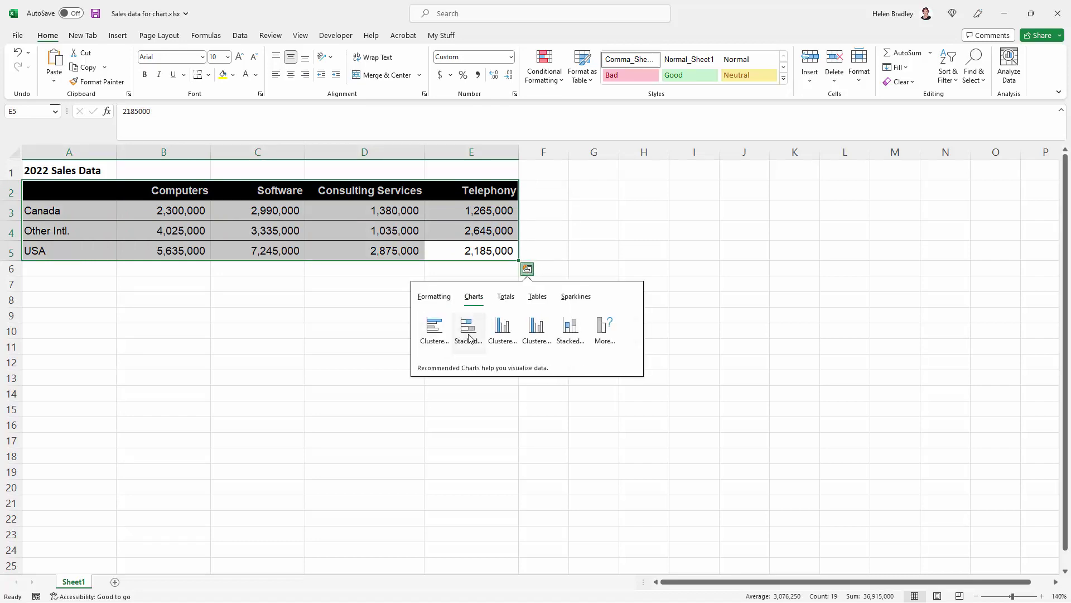
left_click(501, 331)
left_click_drag(428, 258, 323, 293)
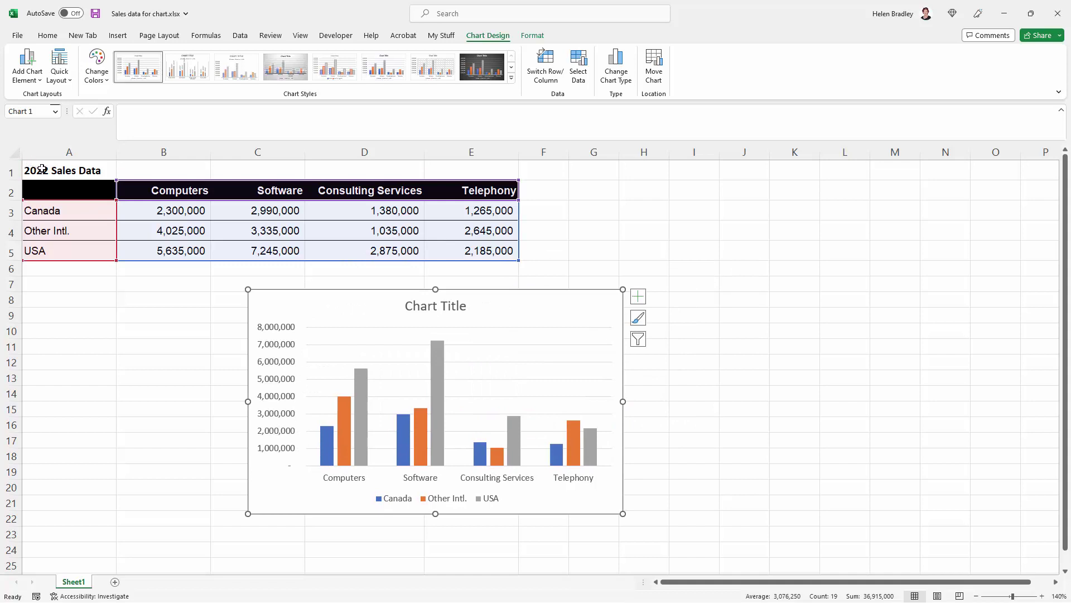
- Set the chart title to the formula =A1 so it displays '2022 Sales Data'
left_click(429, 306)
left_click(134, 115)
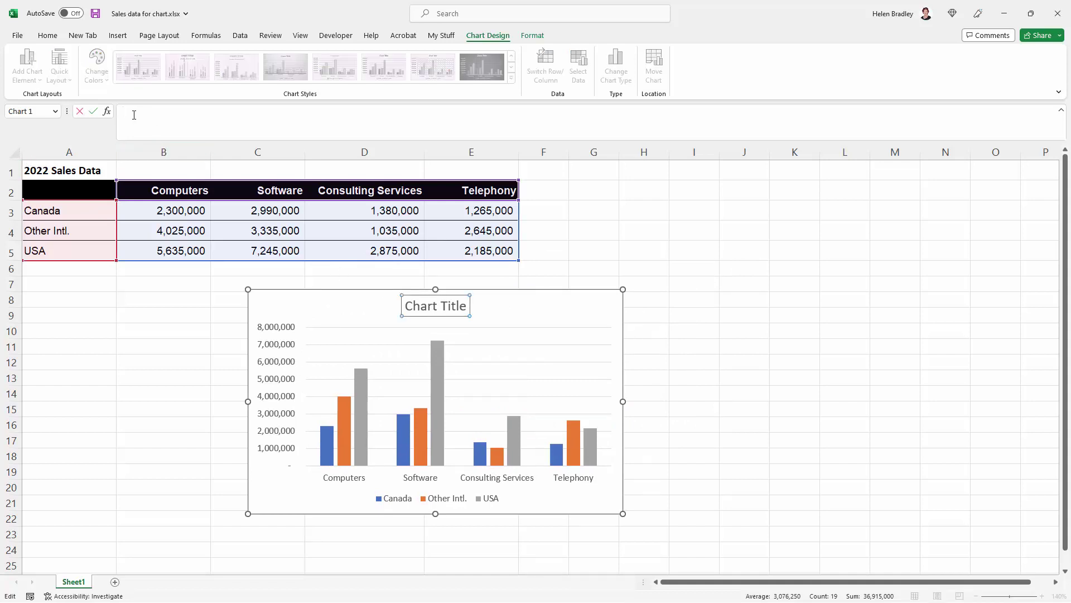
left_click(37, 176)
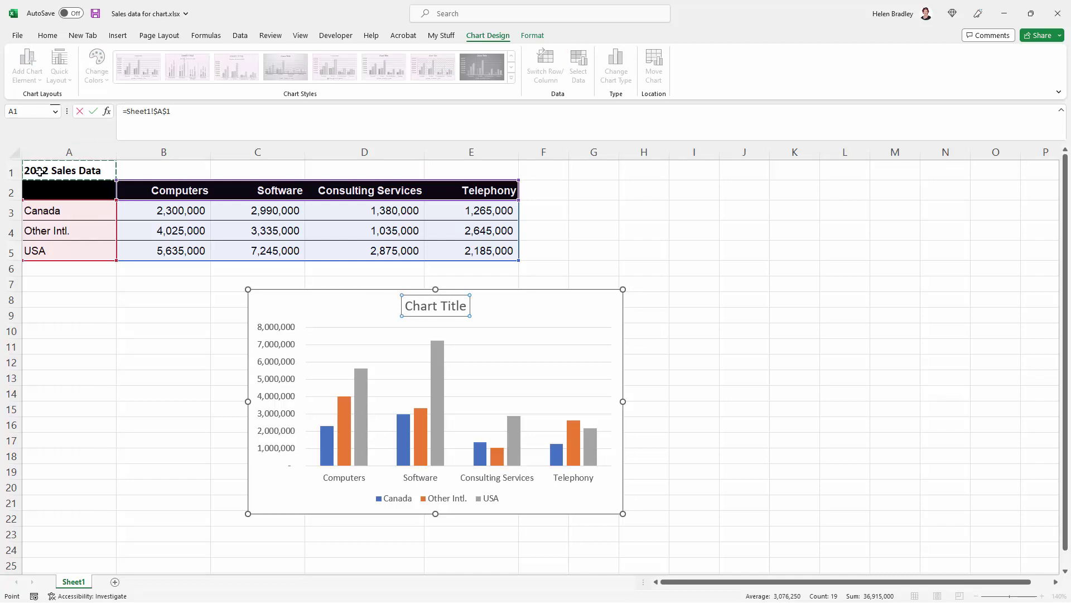
key("Return")
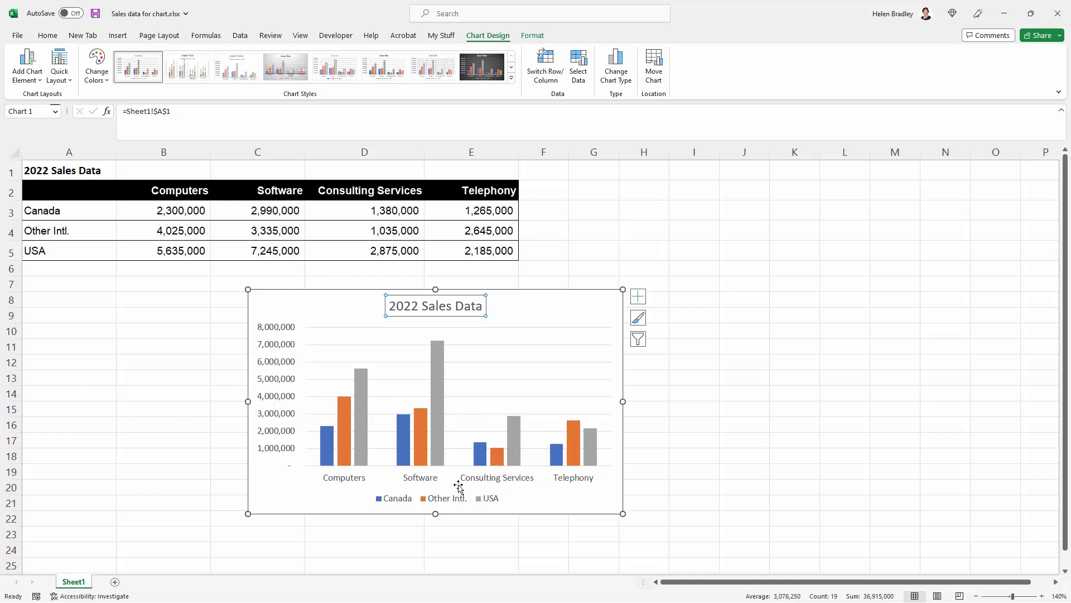
- Give the Canada series a horizontal-line pattern fill in Format Data Series
left_click(328, 478)
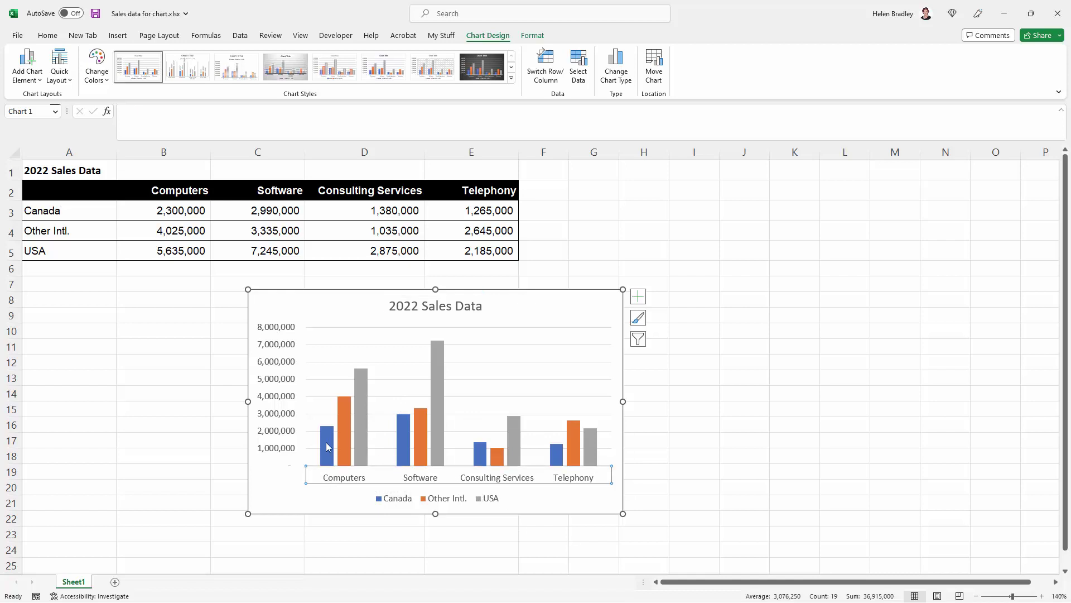
left_click(327, 446)
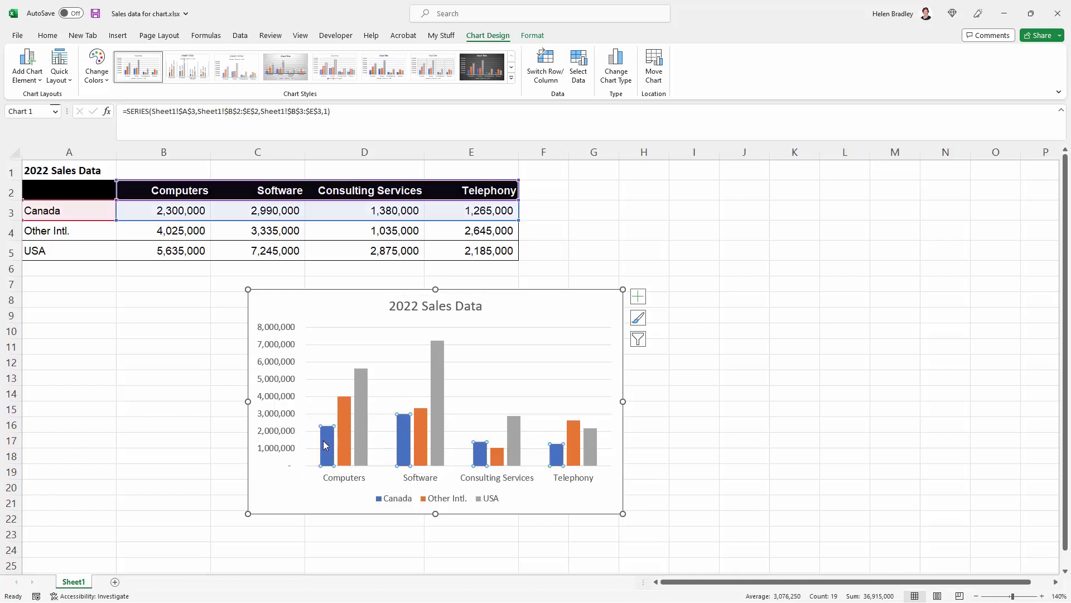
right_click(326, 445)
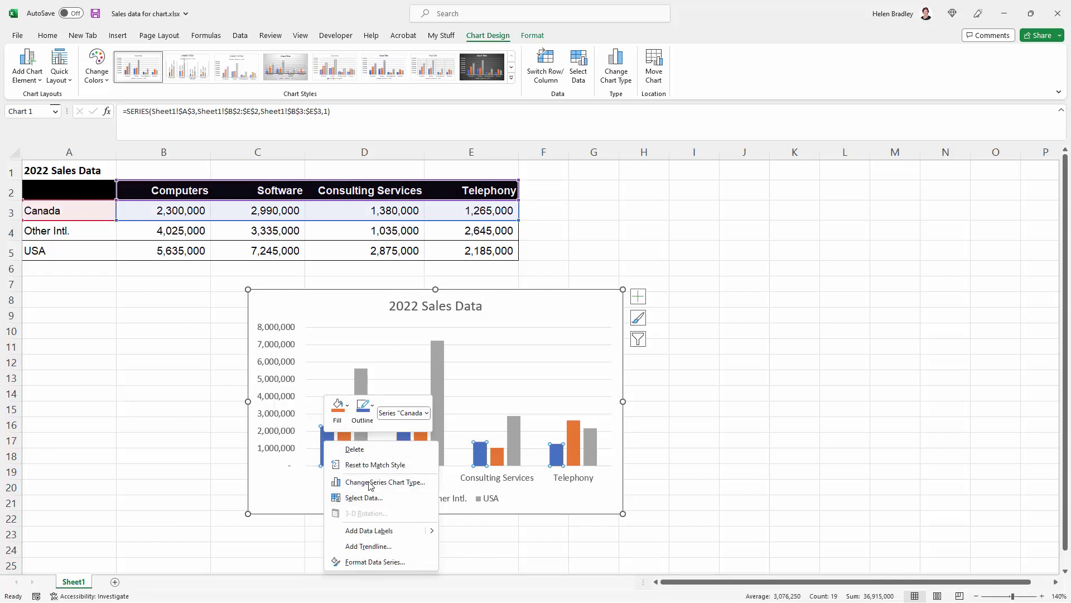
left_click(379, 561)
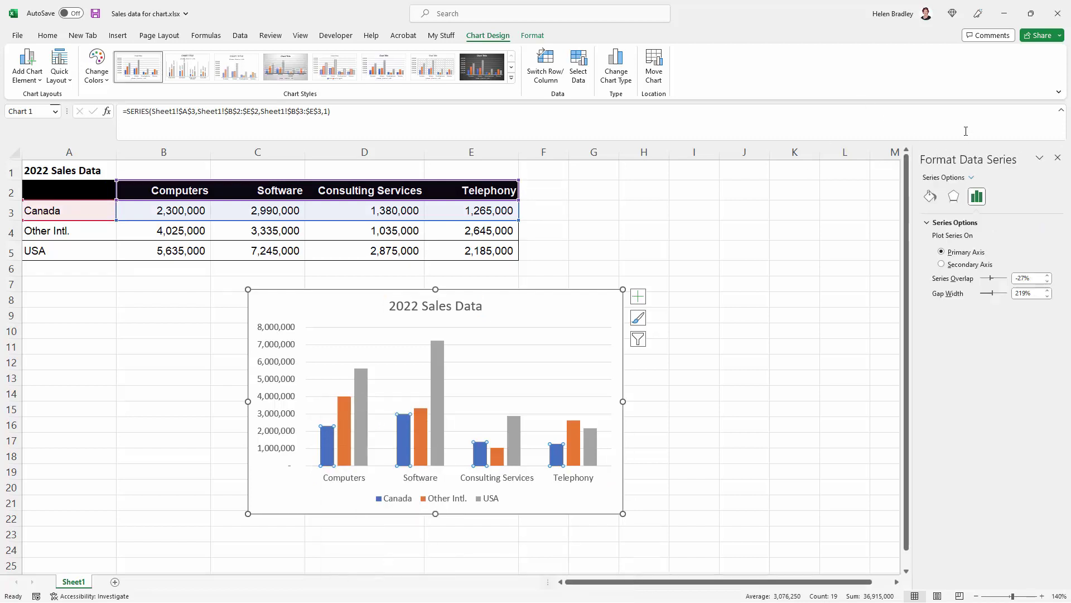
left_click(930, 196)
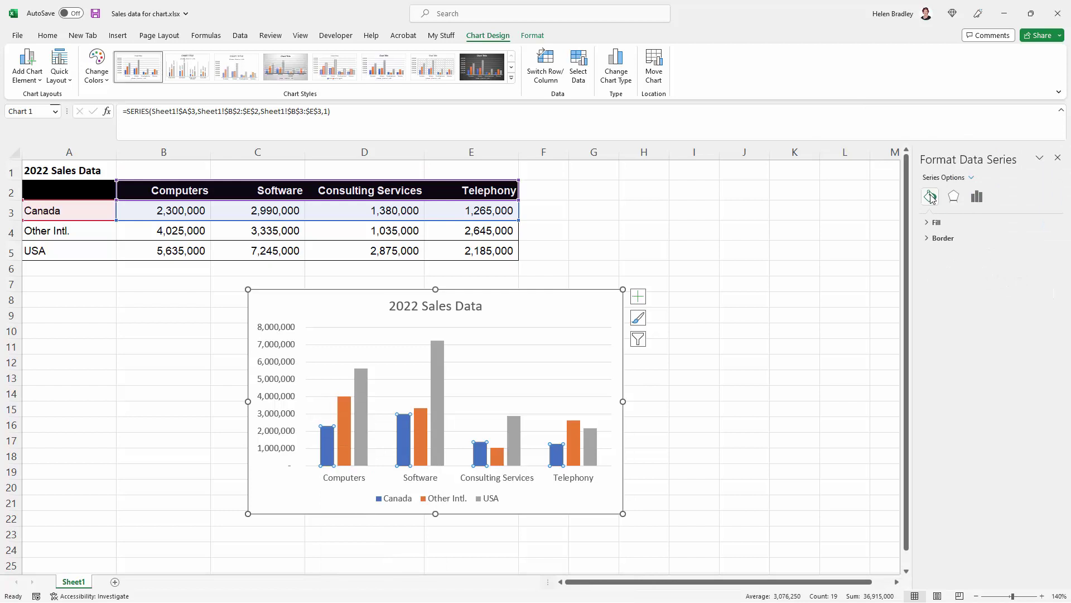
left_click(934, 222)
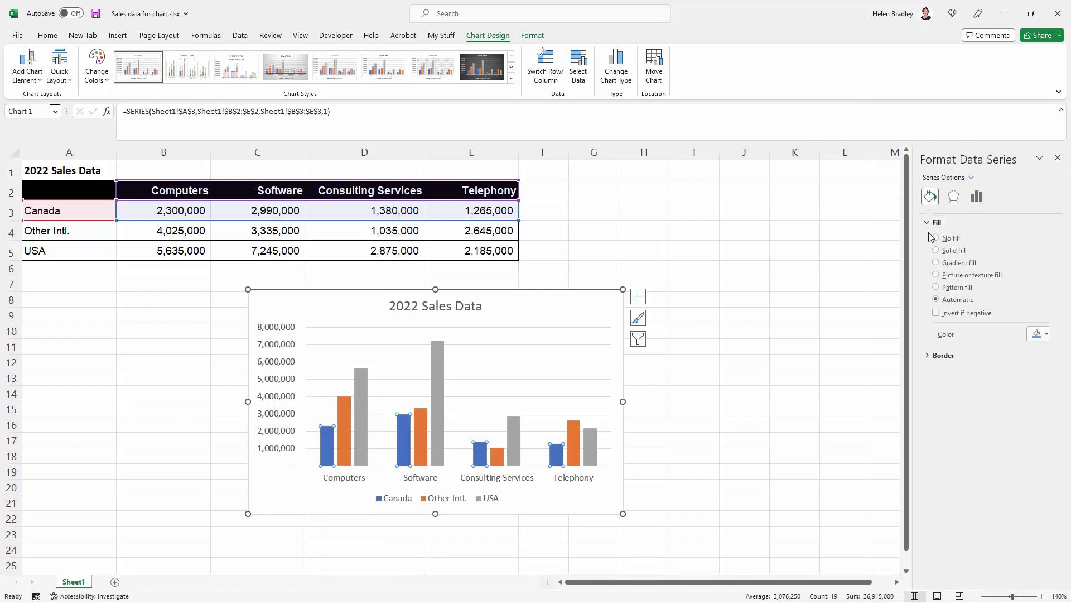
left_click(937, 290)
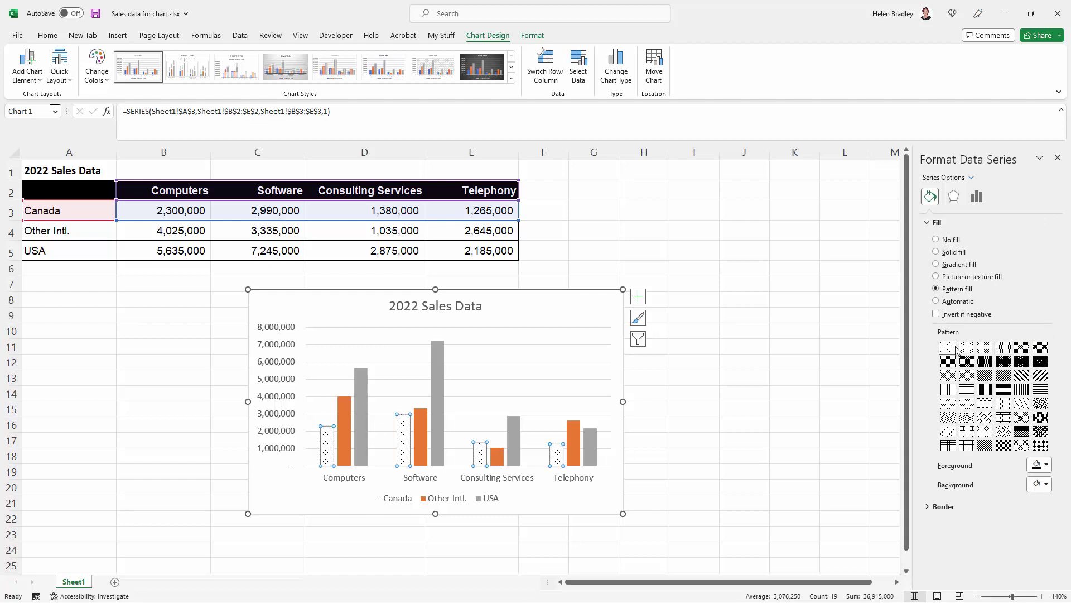
left_click(1046, 468)
left_click(1046, 468)
left_click(966, 390)
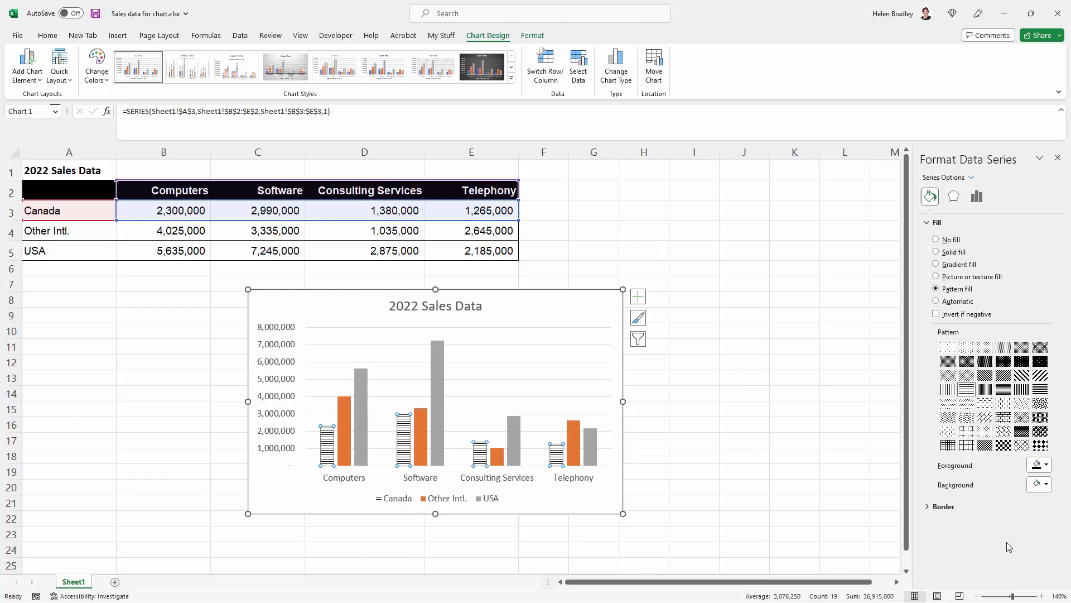
- Add a solid 1 pt border to the Canada bars
left_click(946, 505)
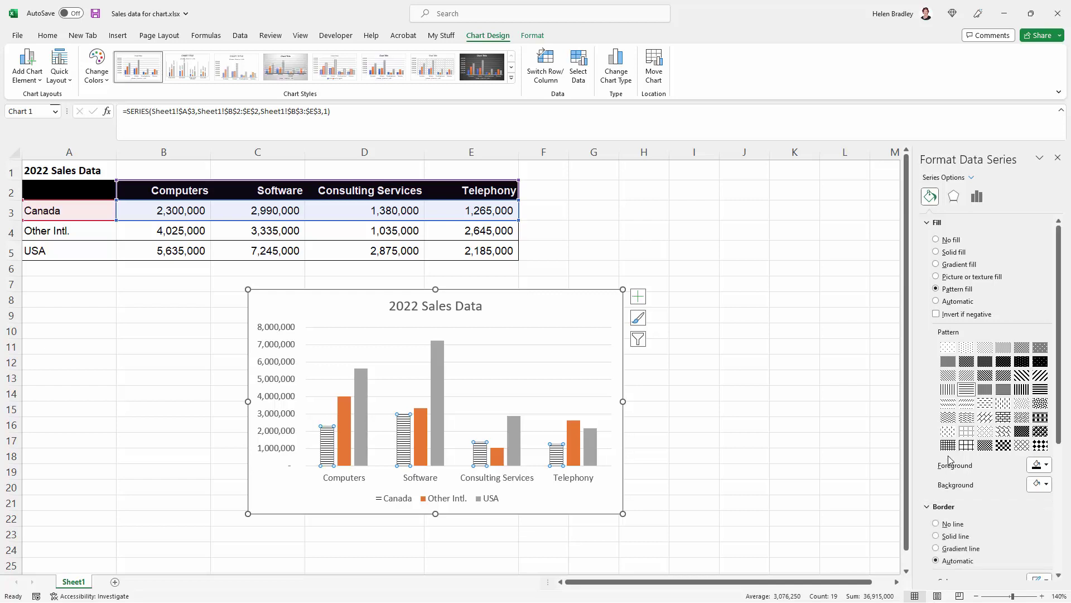
scroll(947, 504, "down", 2)
left_click(936, 482)
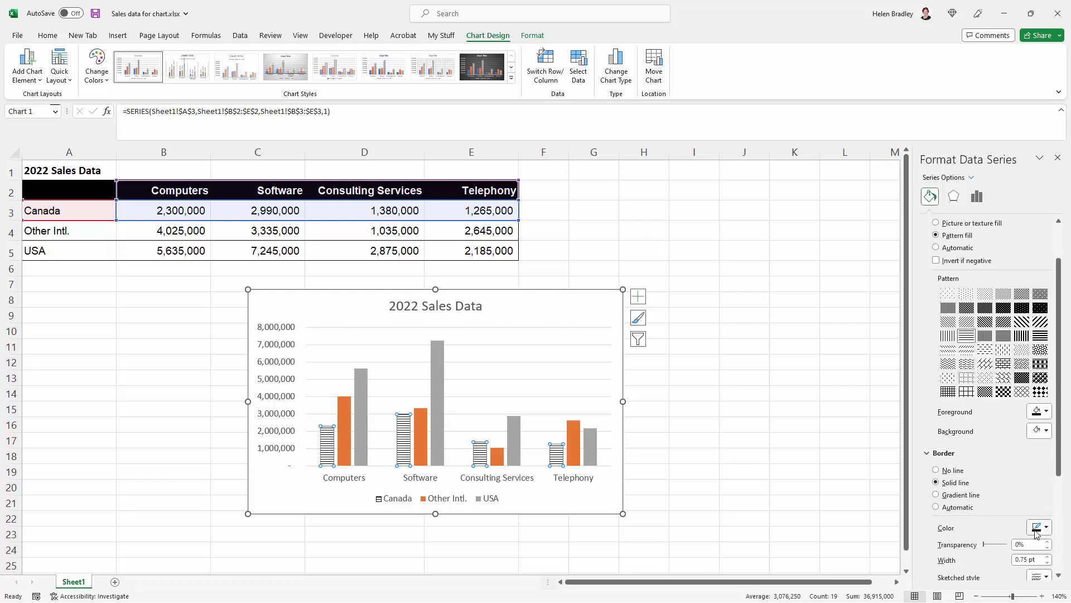
scroll(1046, 551, "down", 1)
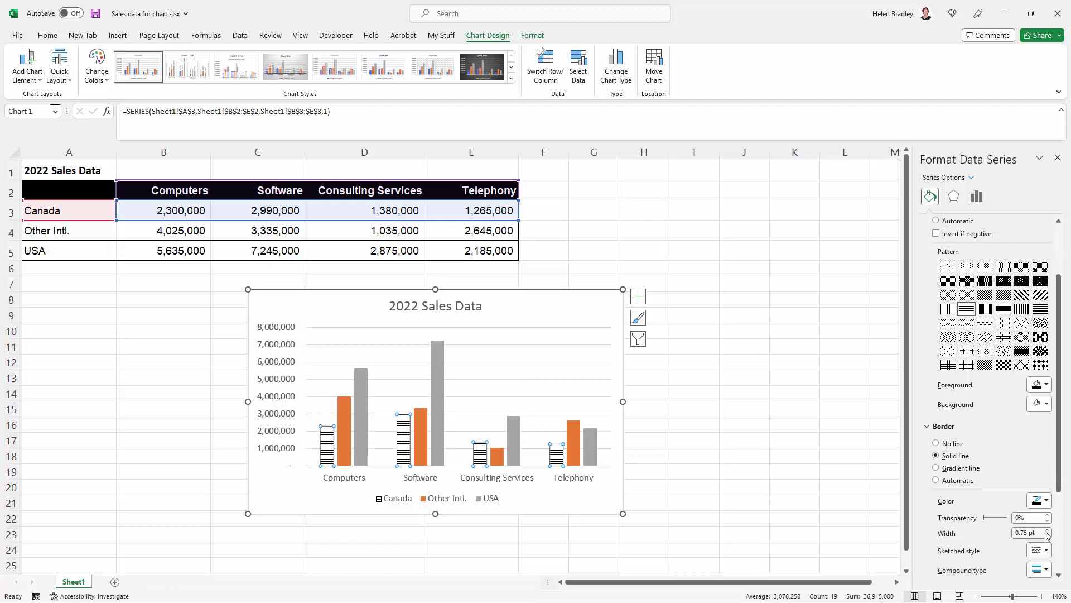
left_click(1048, 530)
- Fill the Other Intl. bars with a wide downward diagonal stripe pattern
left_click(662, 382)
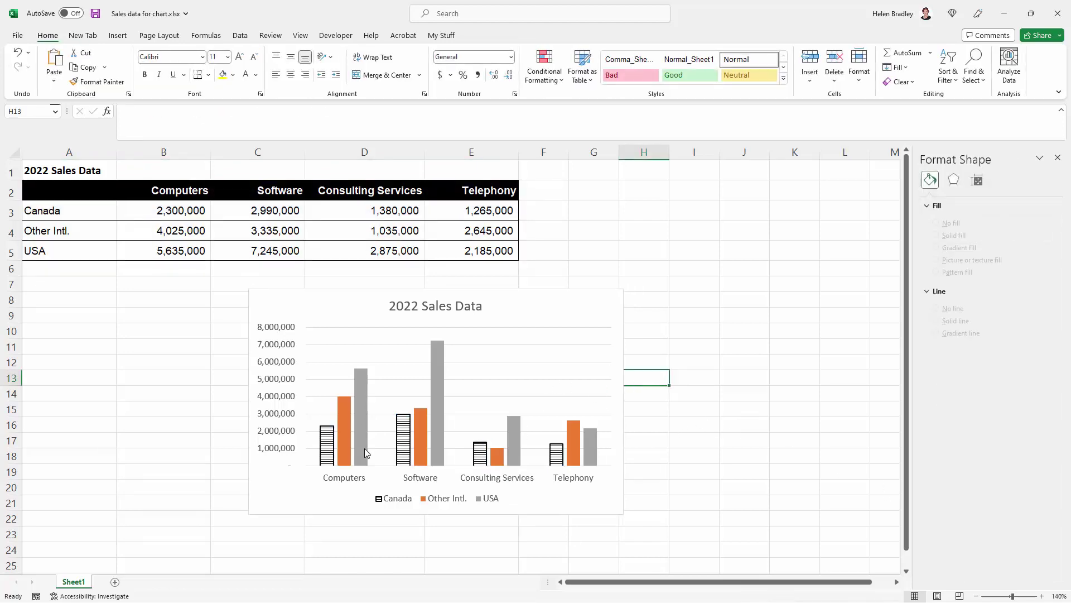
left_click(342, 433)
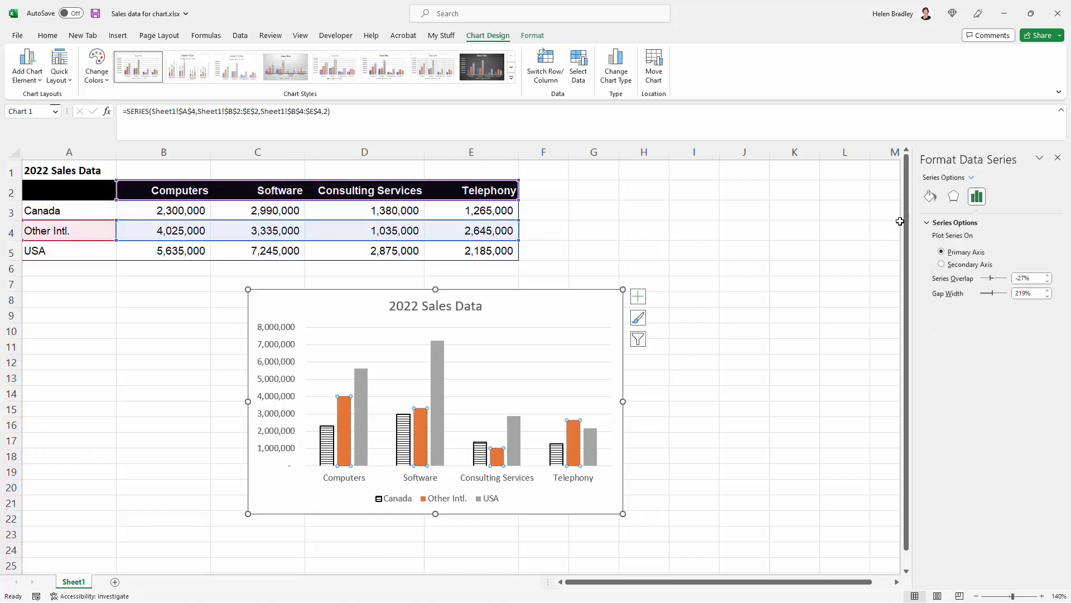
left_click(930, 195)
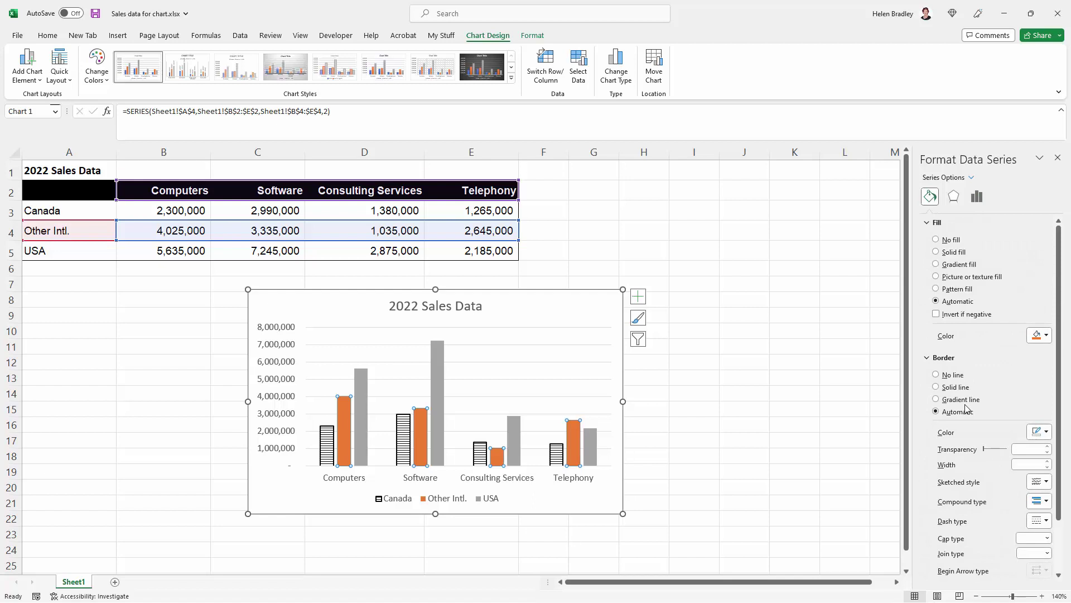
left_click(937, 289)
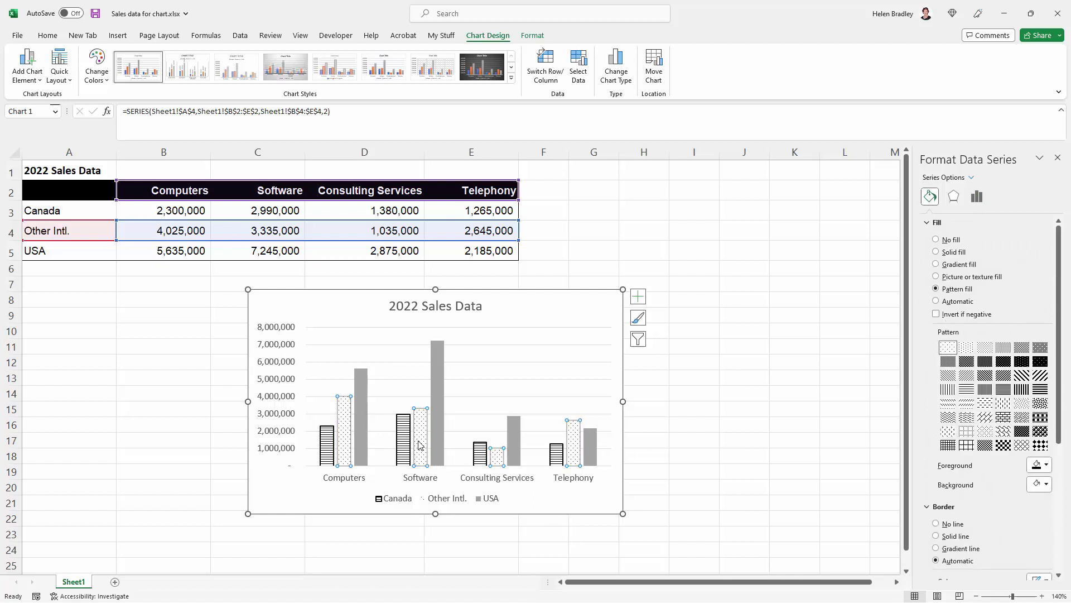
left_click(1022, 375)
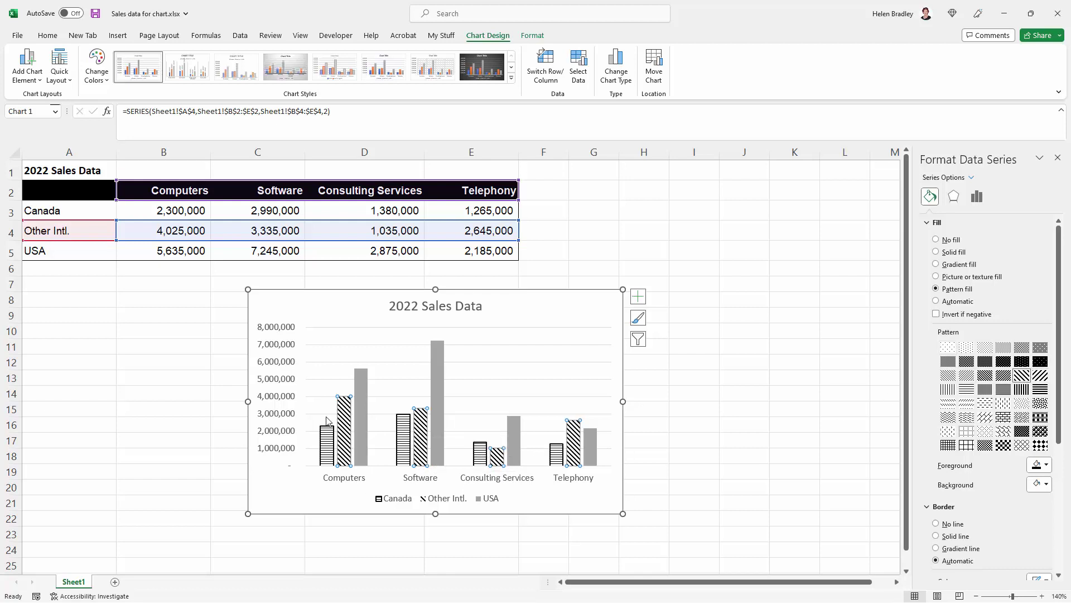
- Outline the Other Intl. bars with a solid 1 pt line
left_click(937, 536)
scroll(960, 528, "down", 2)
left_click(1047, 556)
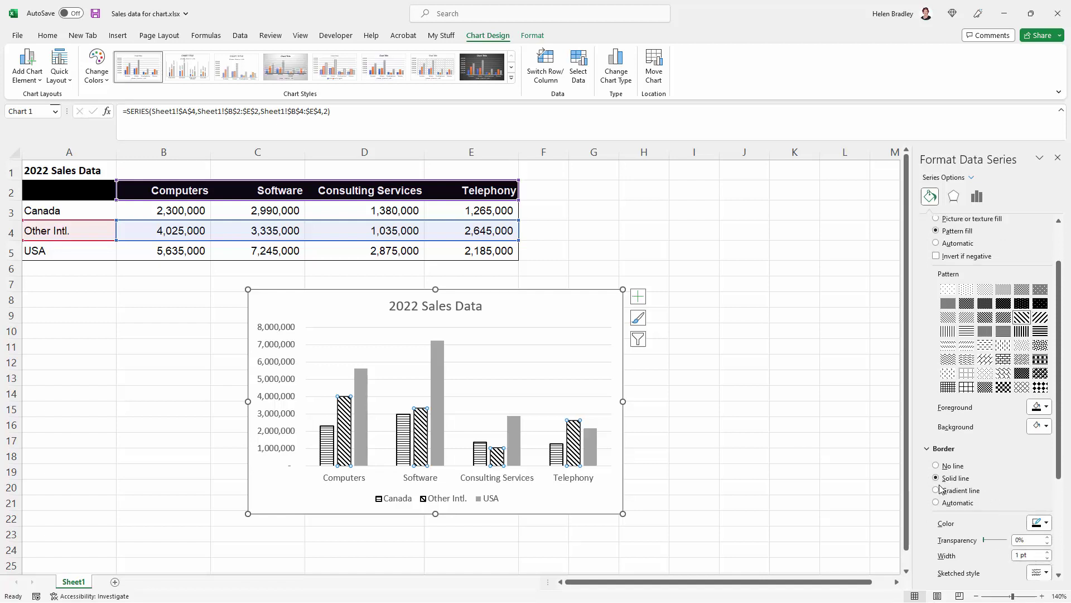
- Apply a checkerboard pattern fill to the USA bars
left_click(438, 423)
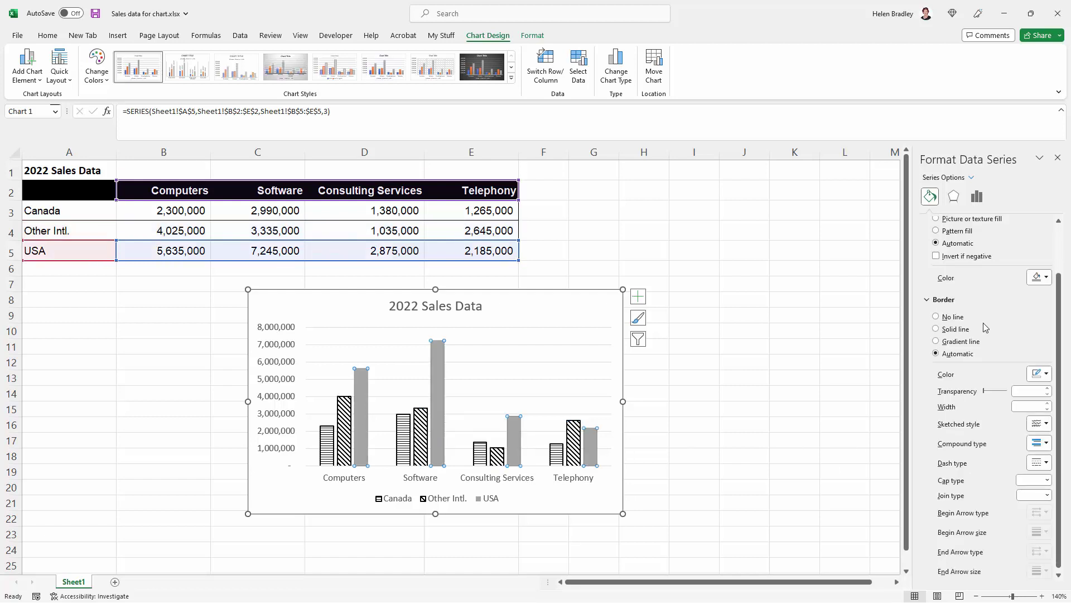
left_click(954, 231)
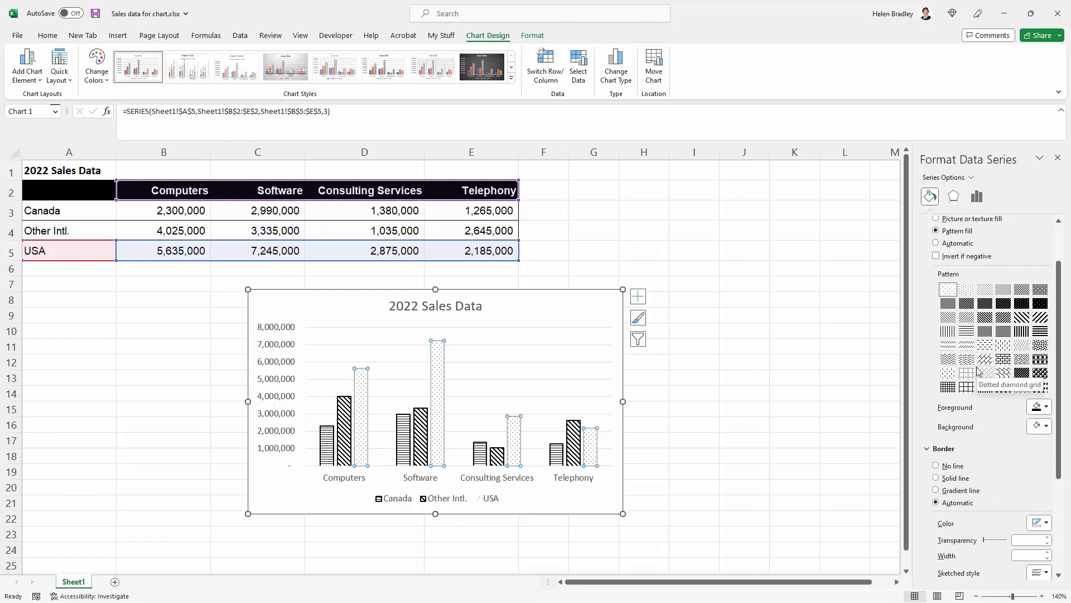
left_click(1002, 388)
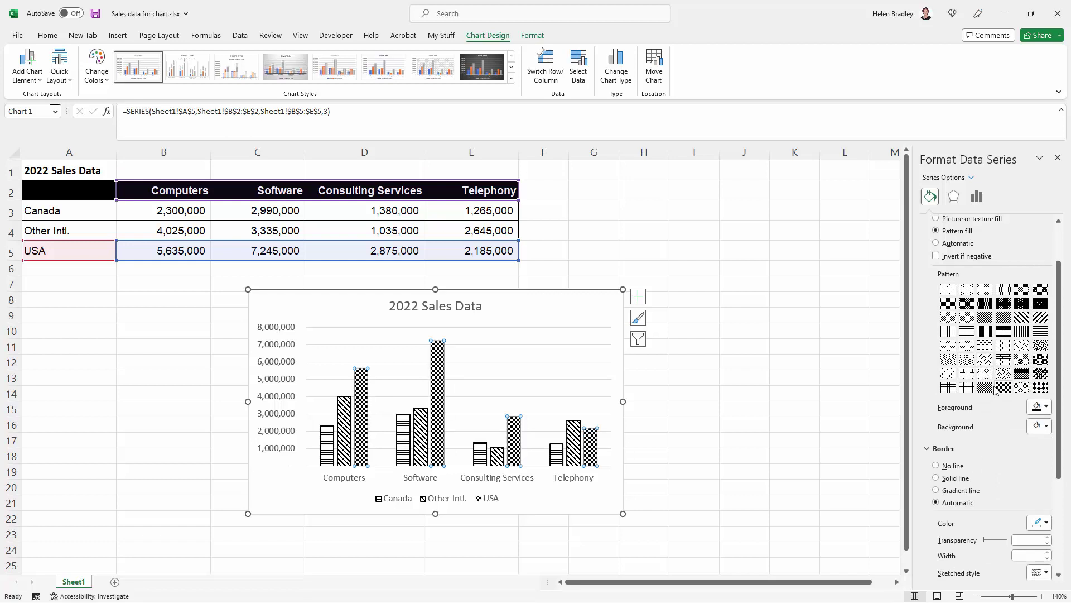
- Give the USA bars a solid 1 pt border
scroll(1006, 515, "down", 2)
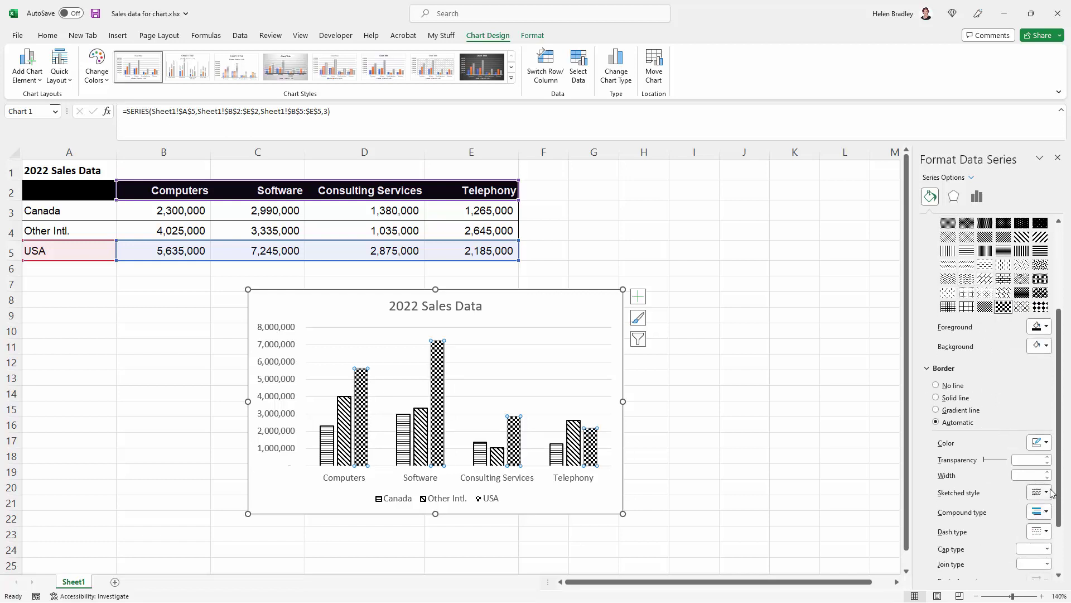
left_click(1048, 472)
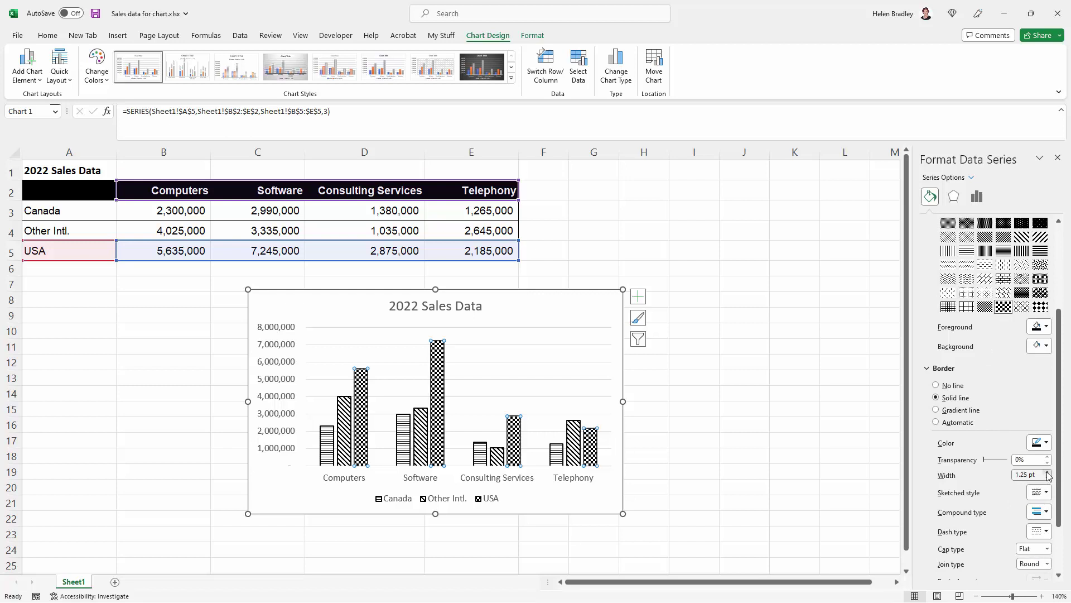
left_click(1047, 478)
- Widen the horizontal category axis line to a solid 1 pt in Format Axis
left_click(755, 473)
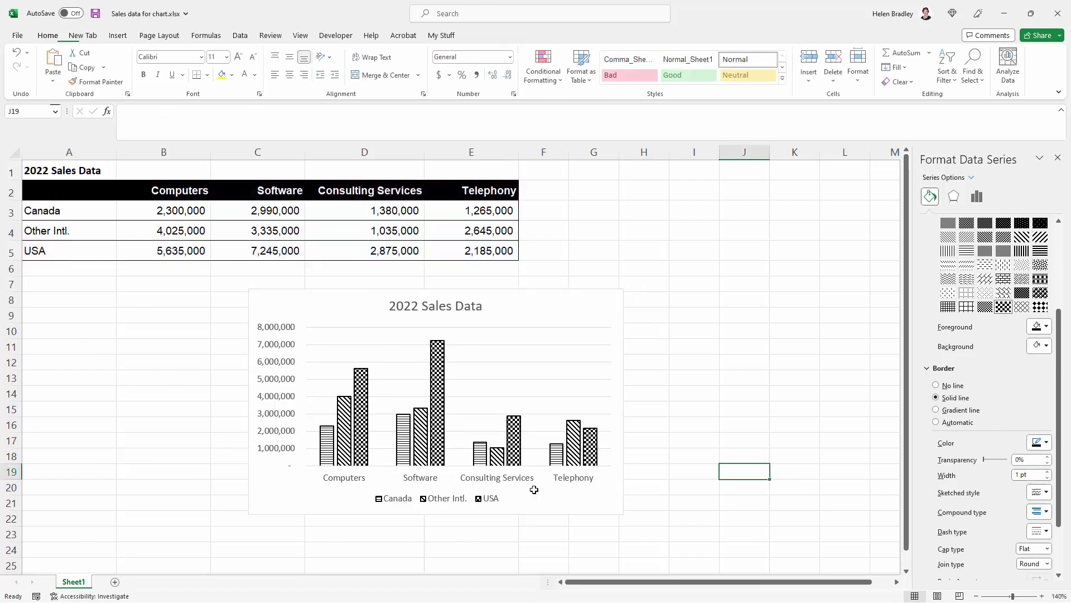
left_click(309, 472)
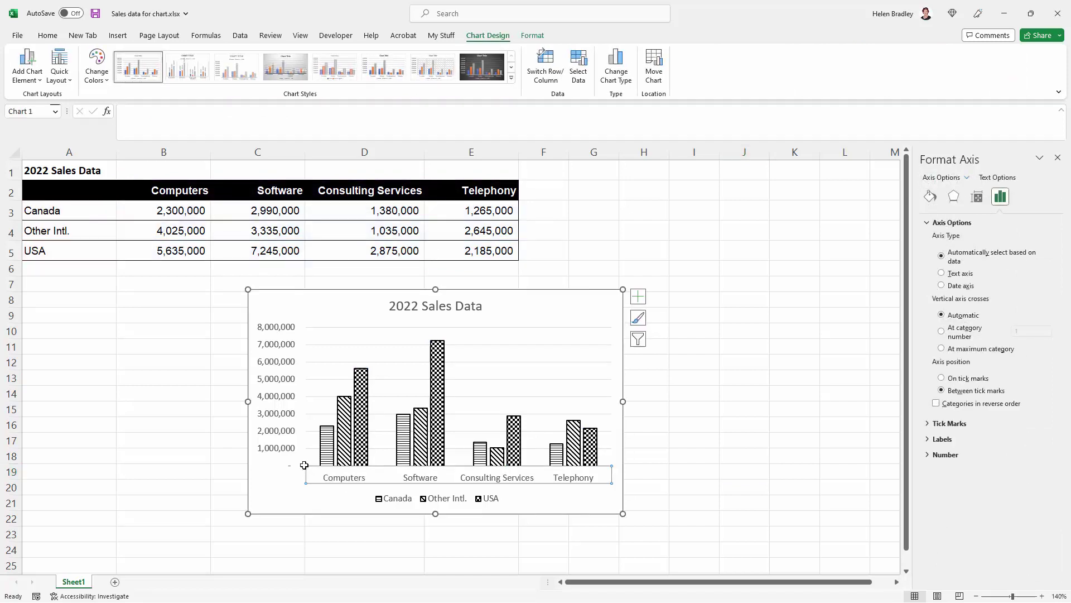
left_click(930, 196)
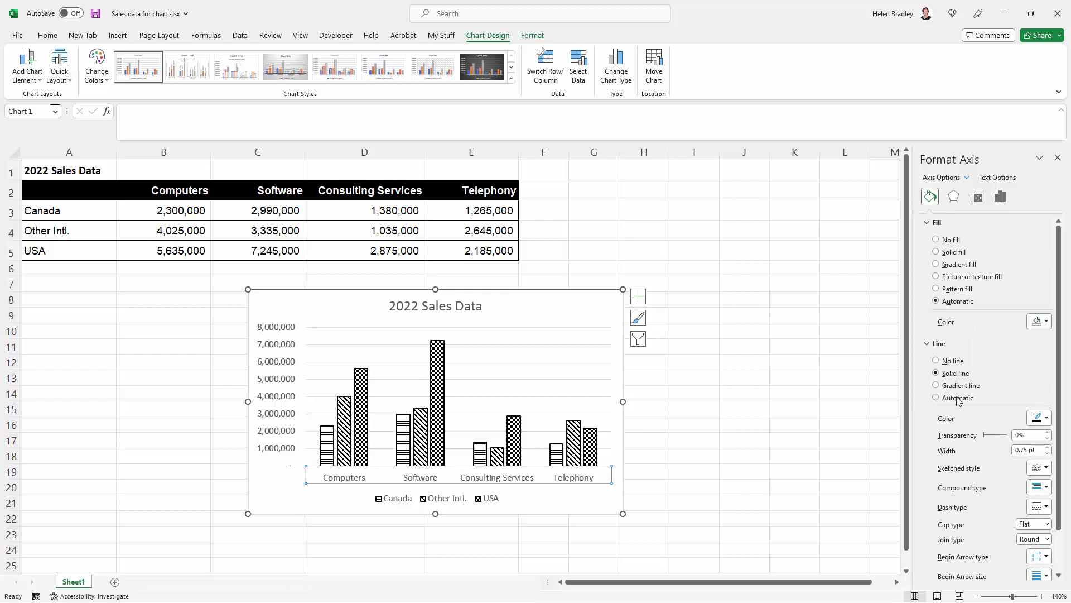
left_click(1047, 447)
left_click(744, 454)
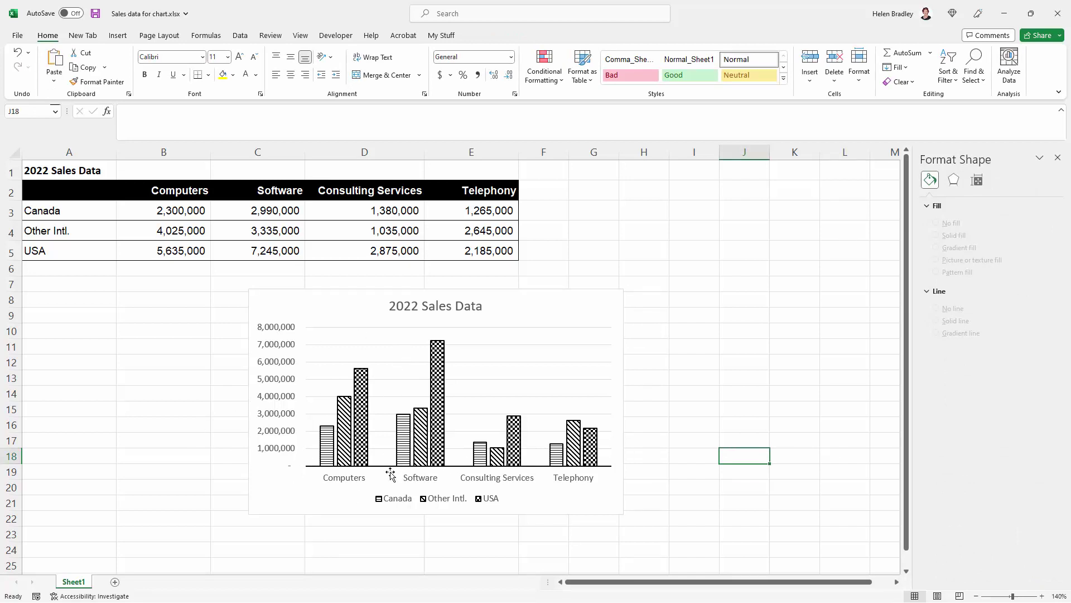
- Close the Format pane and nudge the sales chart slightly to the left
left_click(369, 451)
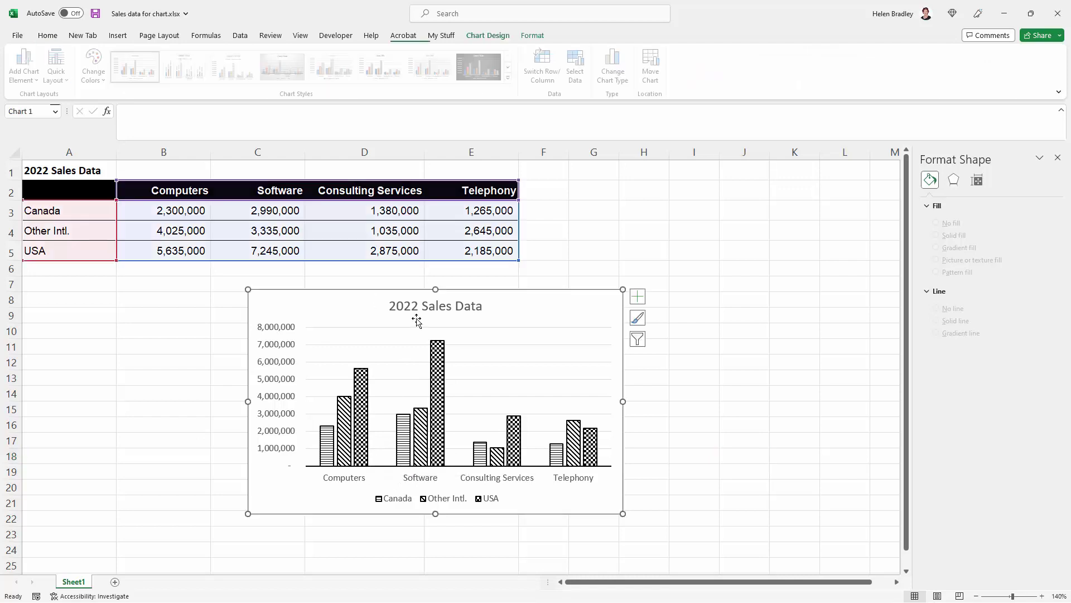
left_click(664, 415)
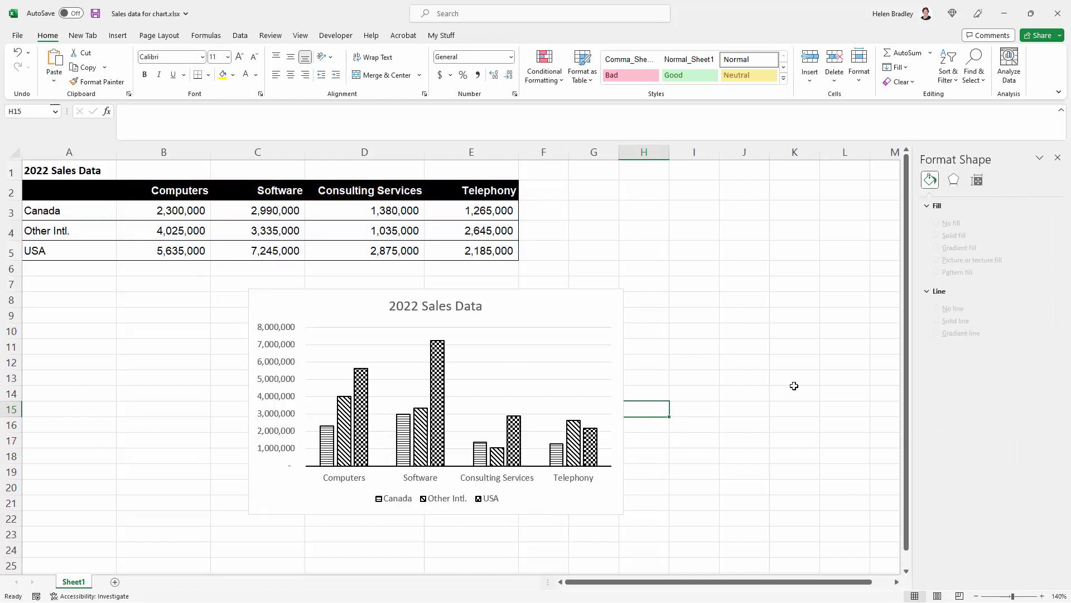
left_click(1057, 158)
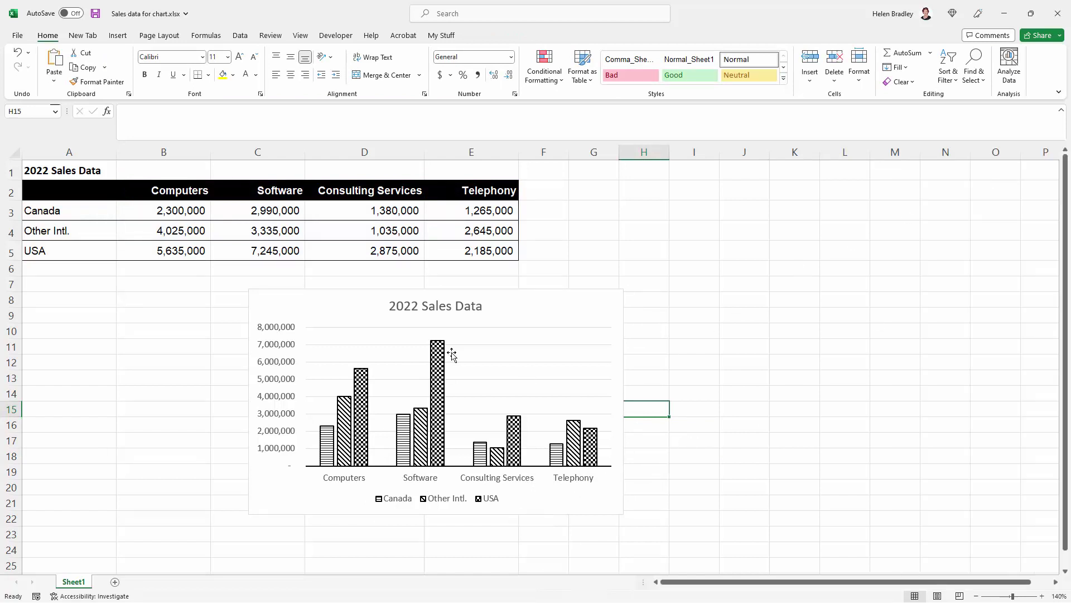
left_click_drag(294, 306, 268, 306)
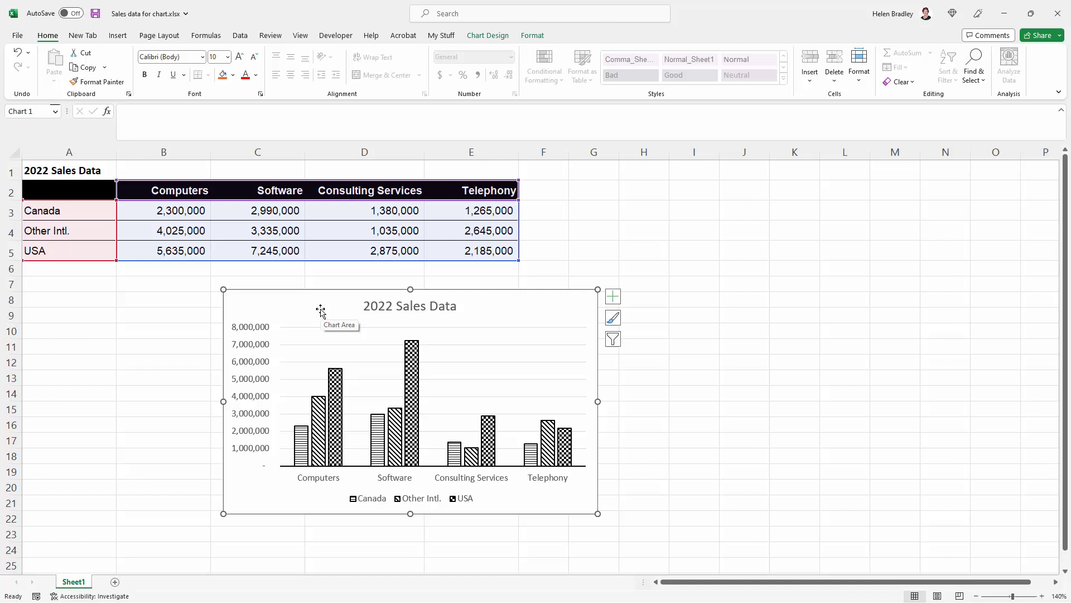
- Save the patterned chart as a chart template named 'b and w' from the chart area's shortcut menu
right_click(539, 304)
left_click(346, 306)
right_click(345, 306)
right_click(518, 316)
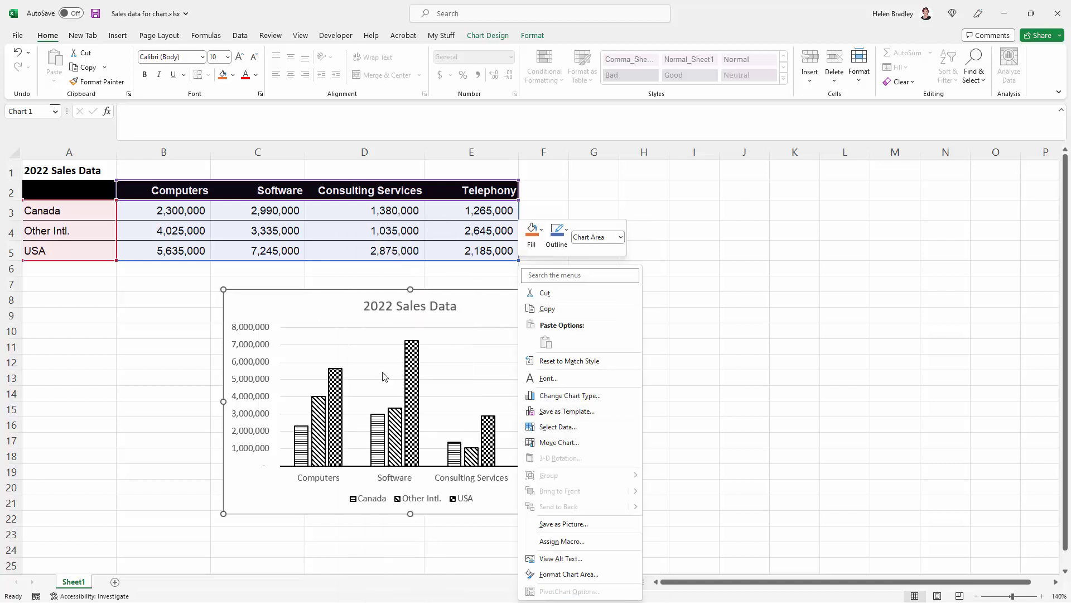
right_click(261, 329)
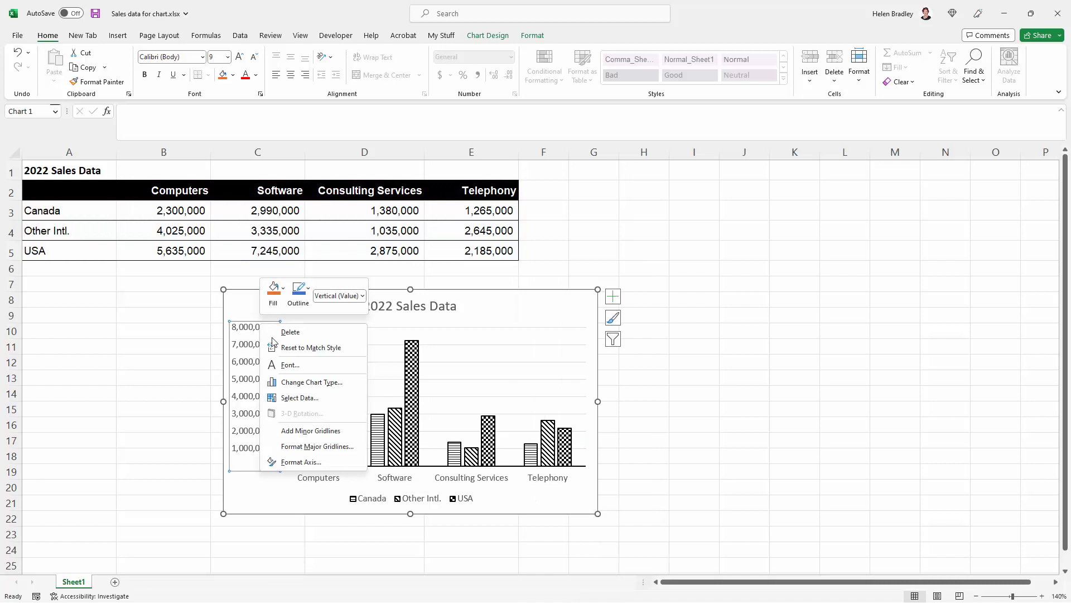
left_click(489, 308)
right_click(488, 305)
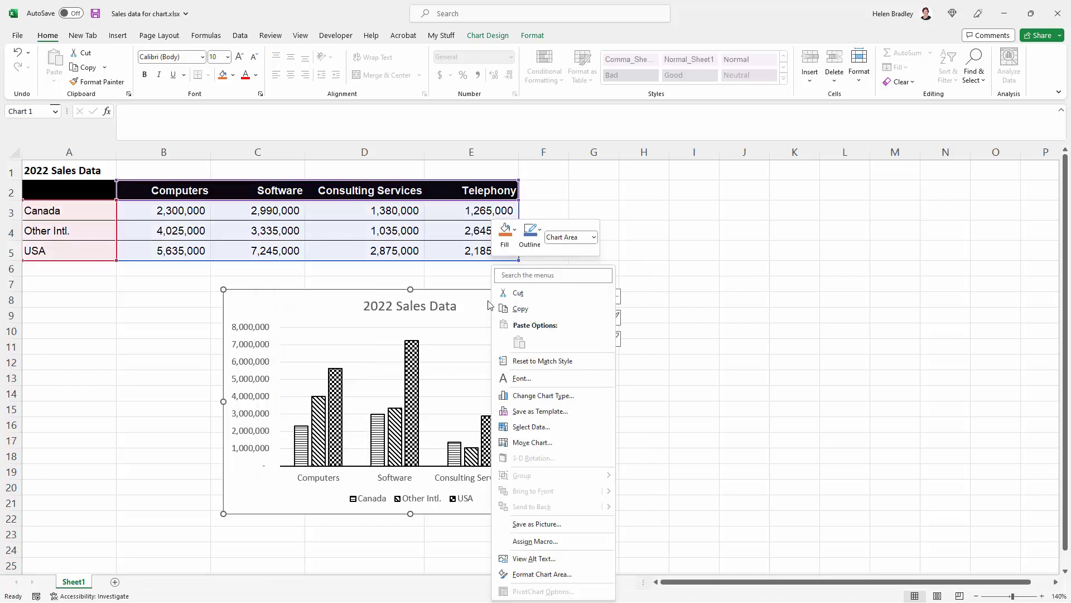
left_click(538, 412)
left_click_drag(205, 16, 498, 158)
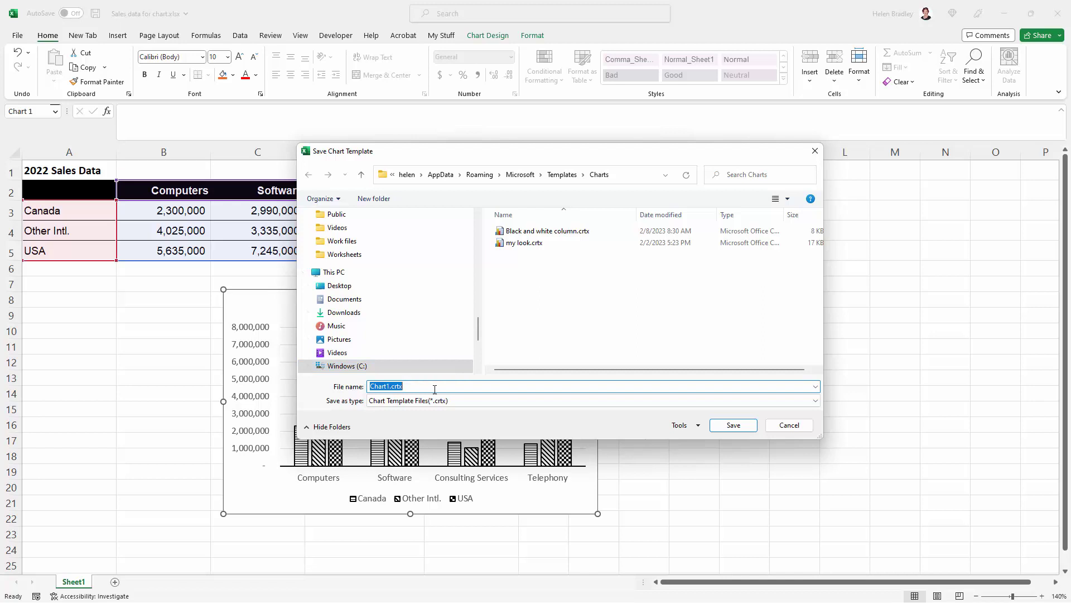
type("b ")
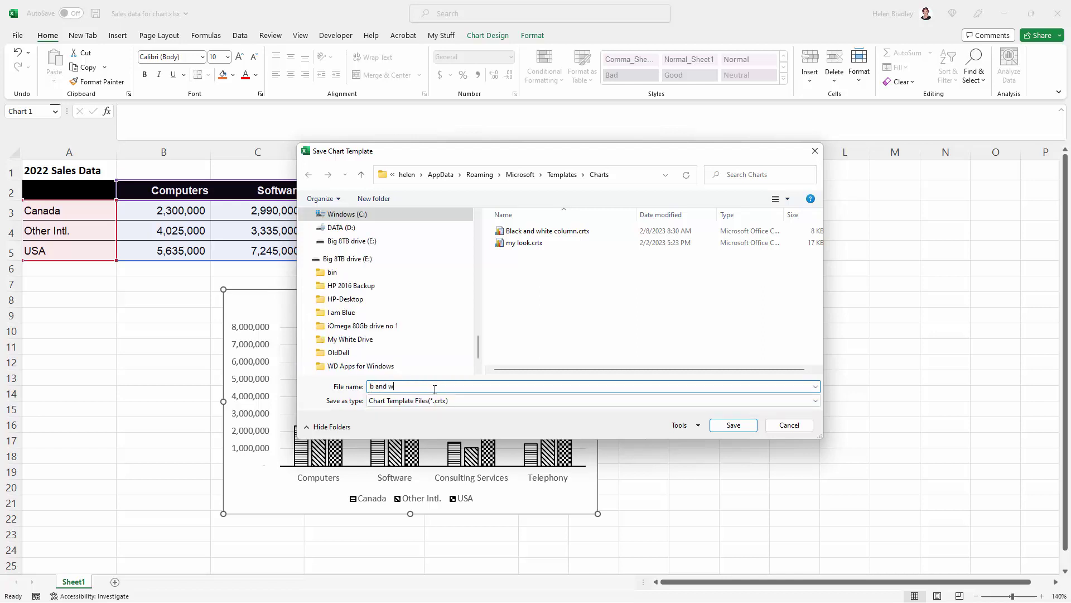
type("and w")
left_click(733, 425)
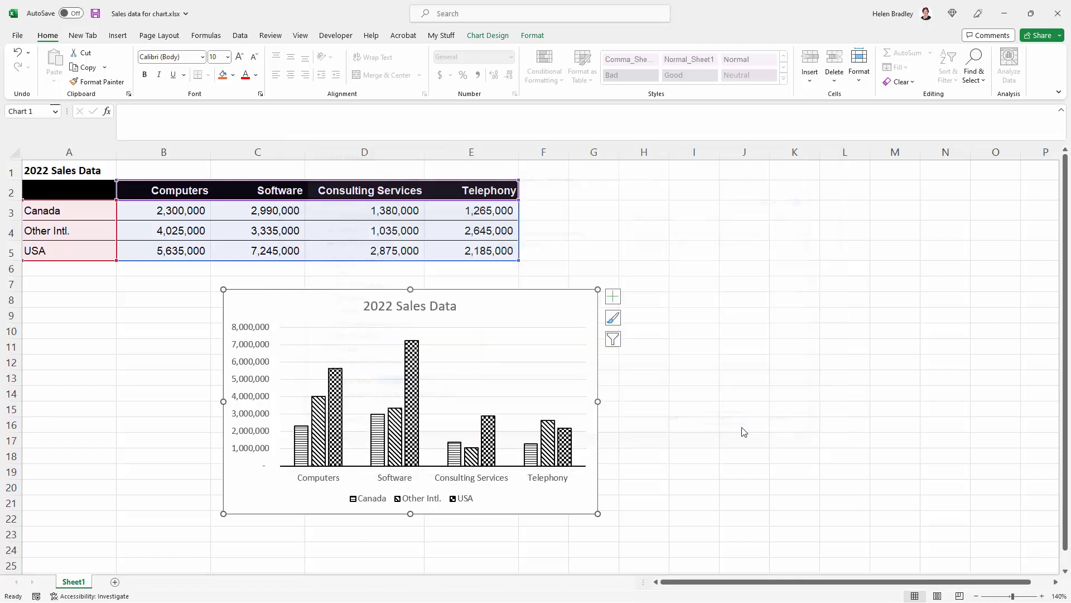
- In Book4, select the car sales range A4:D7 and show the Quick Analysis chart suggestions
left_click_drag(471, 294, 395, 291)
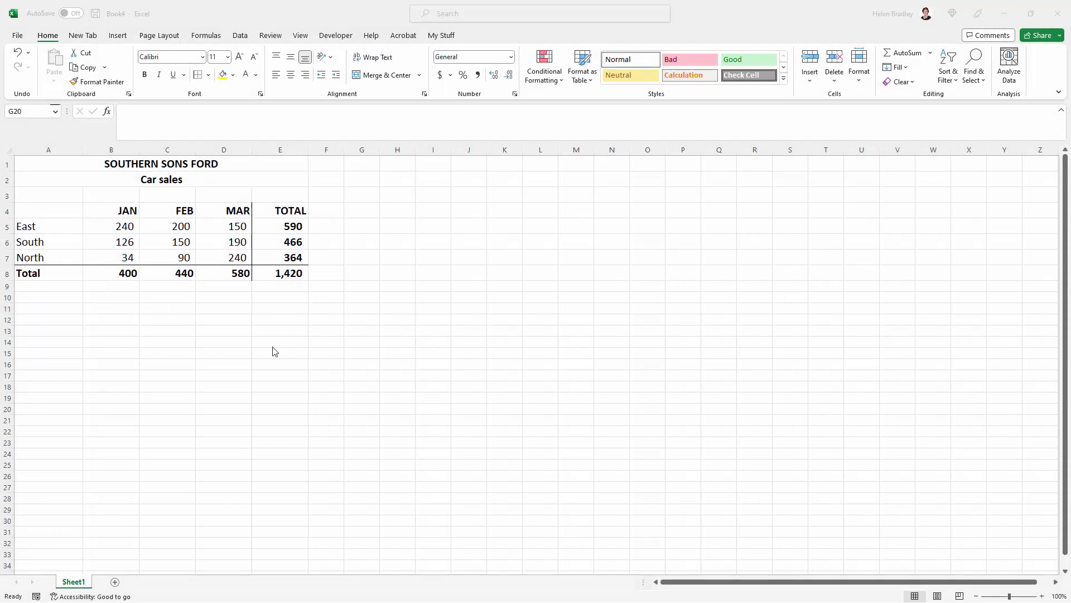
left_click(33, 211)
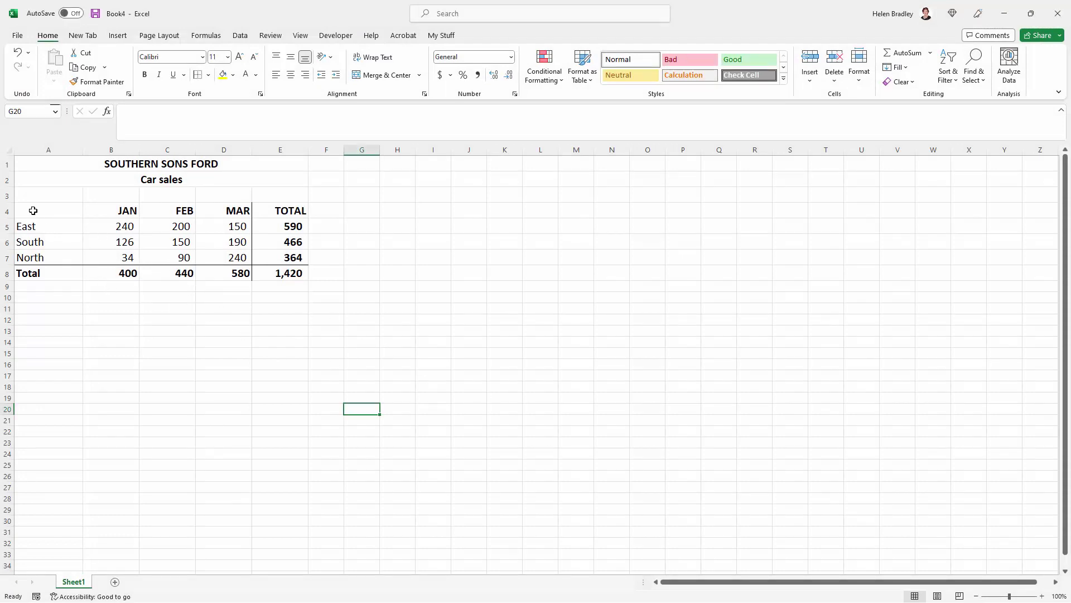
left_click_drag(82, 220, 234, 258)
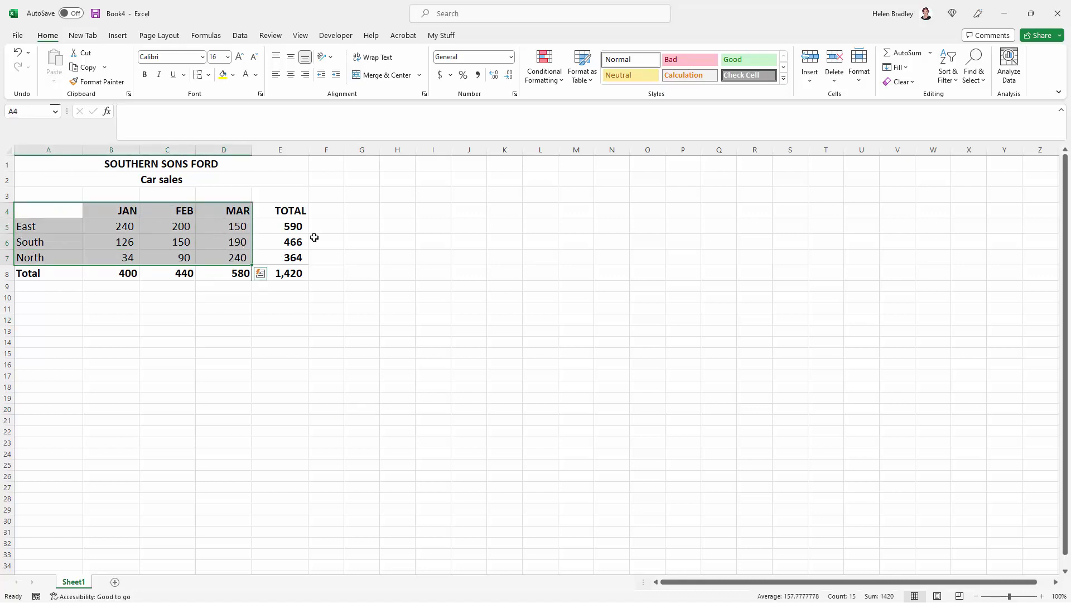
left_click(260, 275)
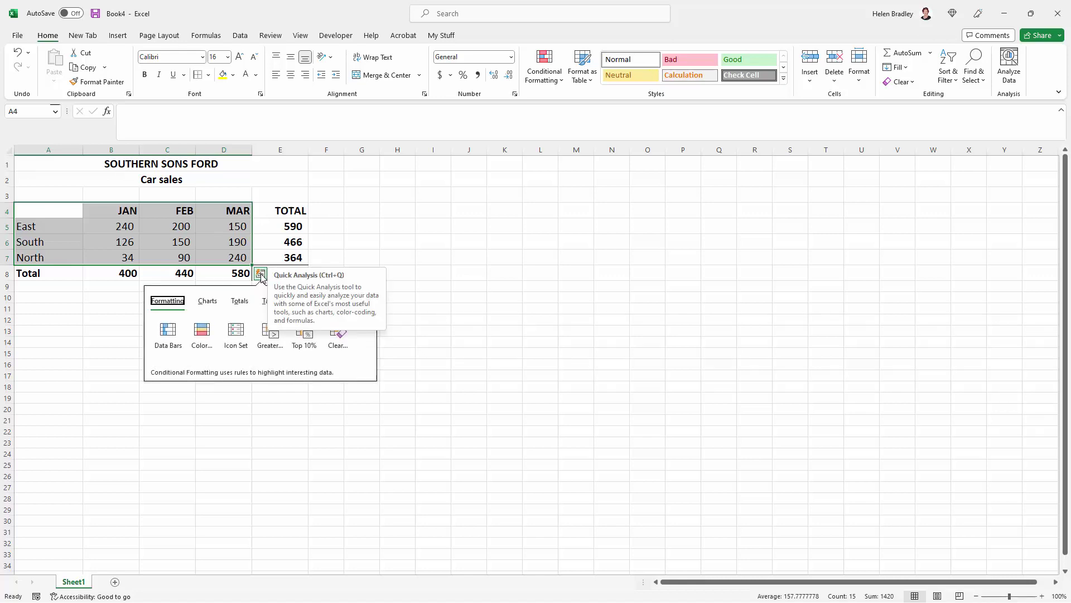
left_click(213, 304)
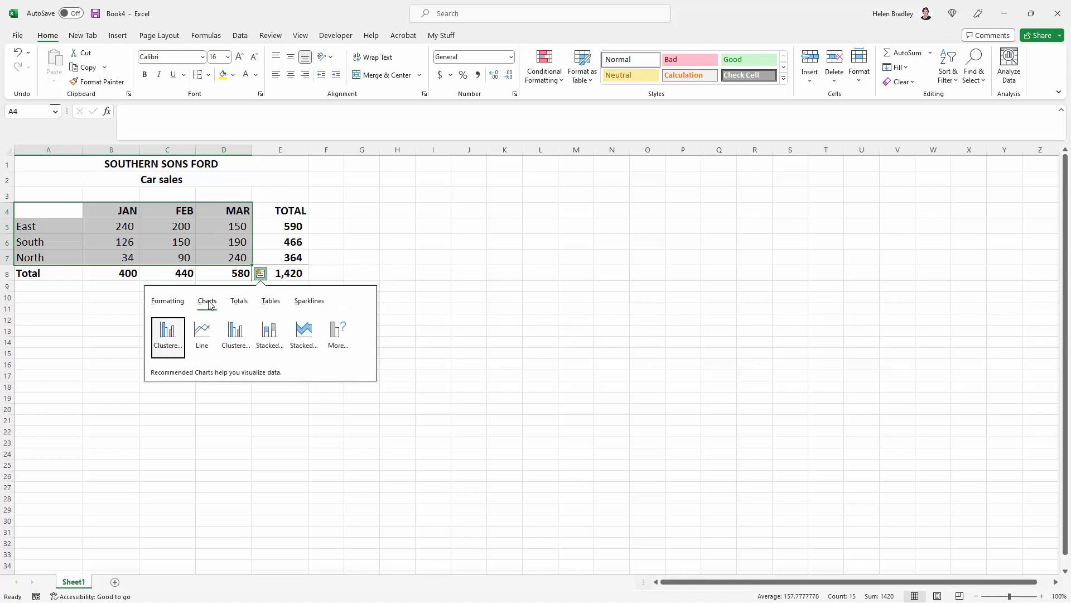
- Insert a chart of the car sales from the 'b and w' template under All Charts > Templates
left_click(342, 340)
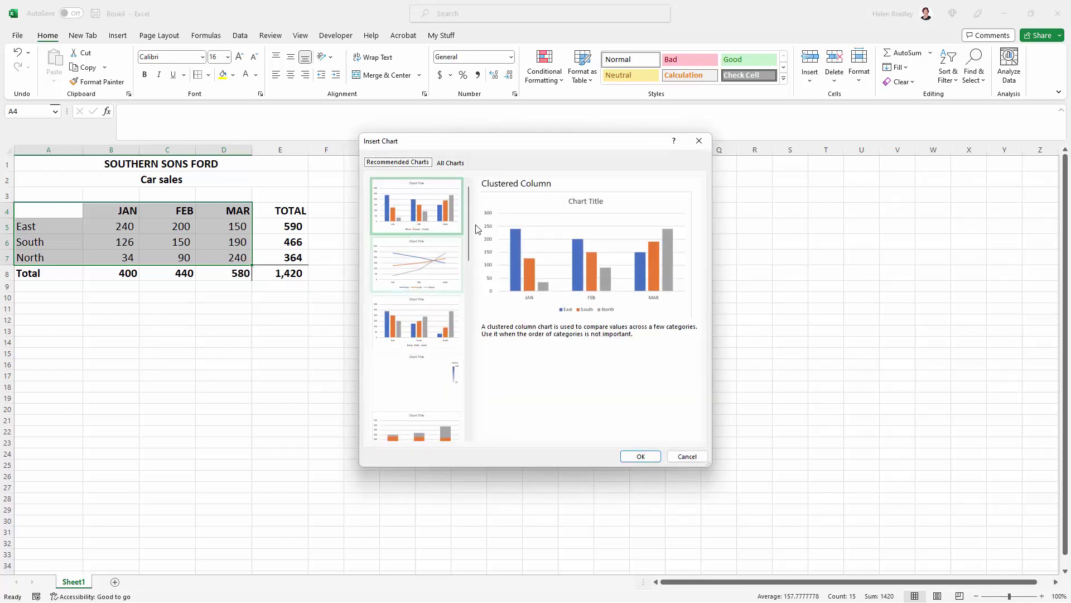
left_click(452, 162)
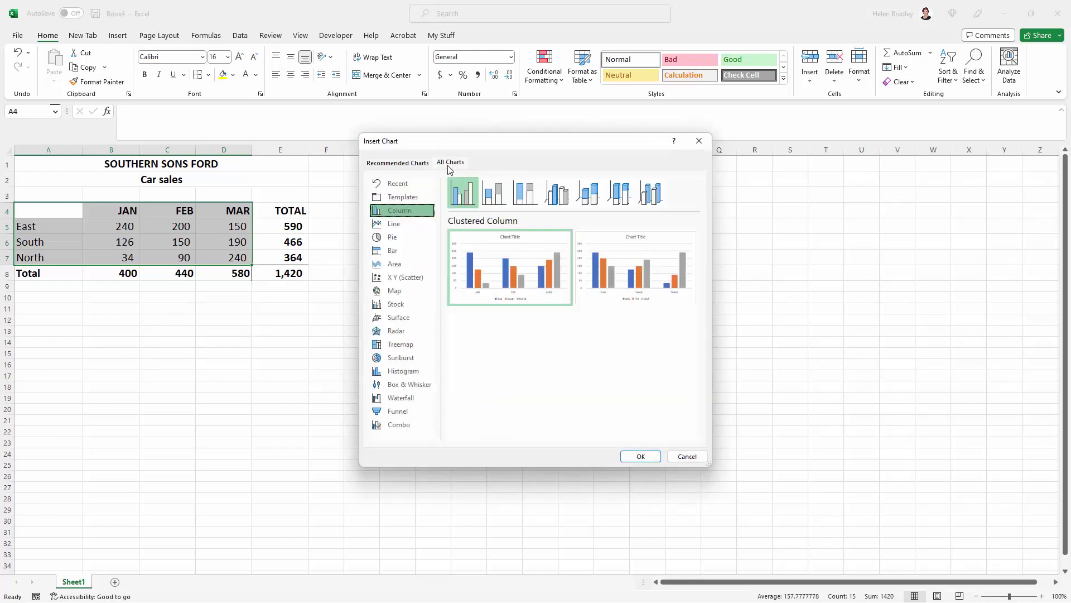
left_click(385, 197)
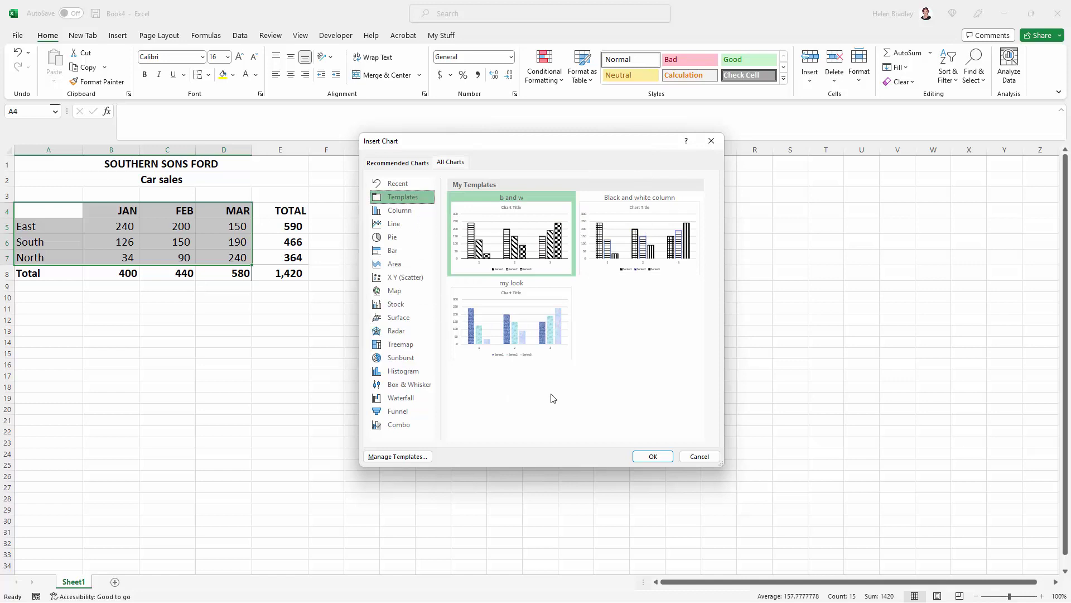
mouse_move(491, 219)
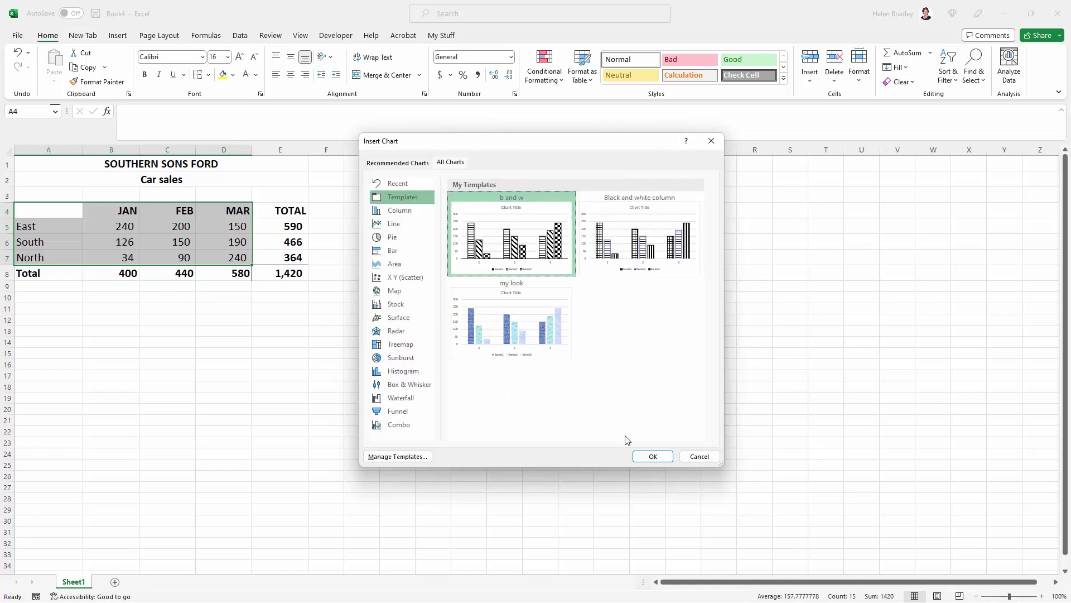
left_click(647, 459)
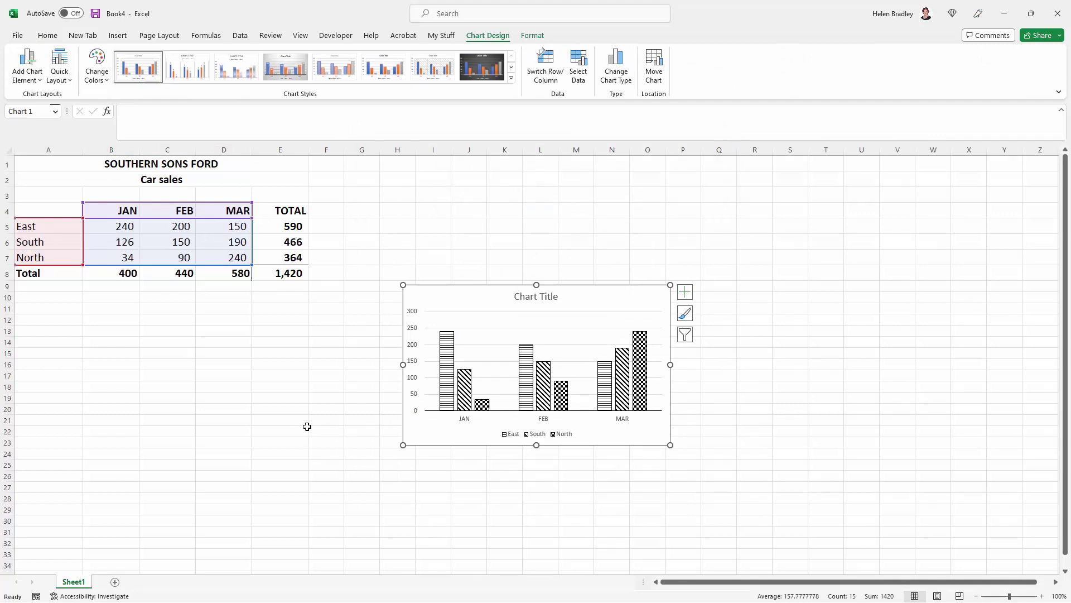
- Shift the chart left below the table and set its title to =A2 so it shows 'Car sales'
left_click_drag(495, 299, 280, 327)
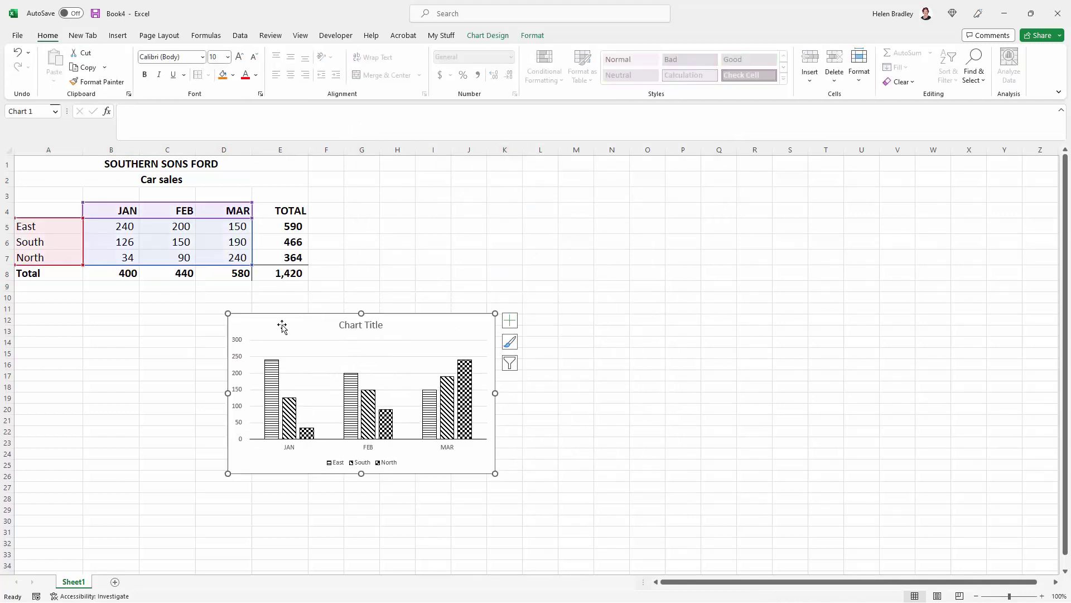
left_click(369, 324)
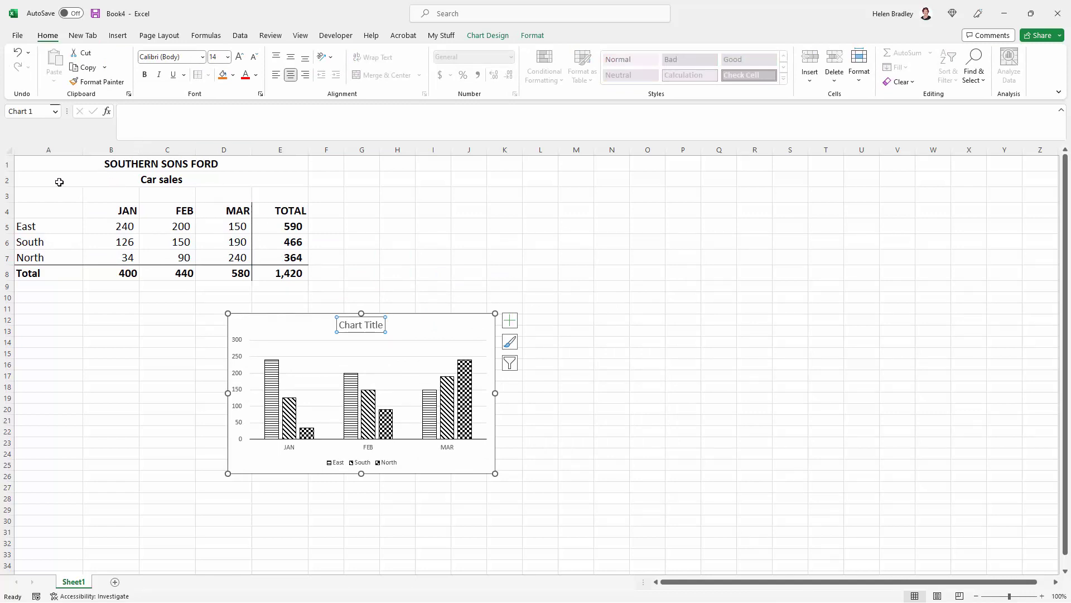
left_click(147, 113)
type("=")
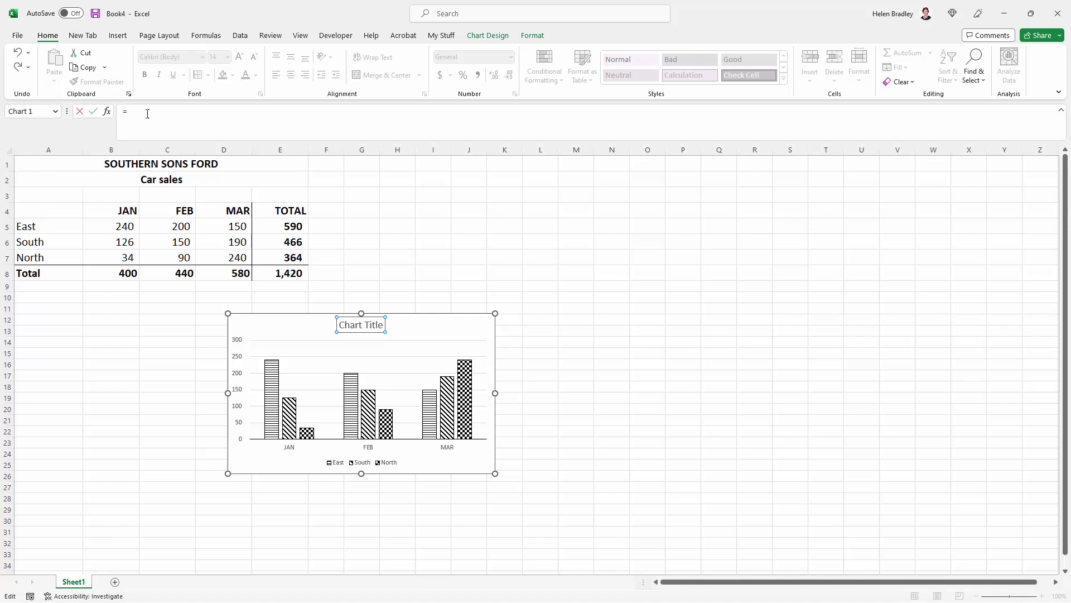
left_click(30, 182)
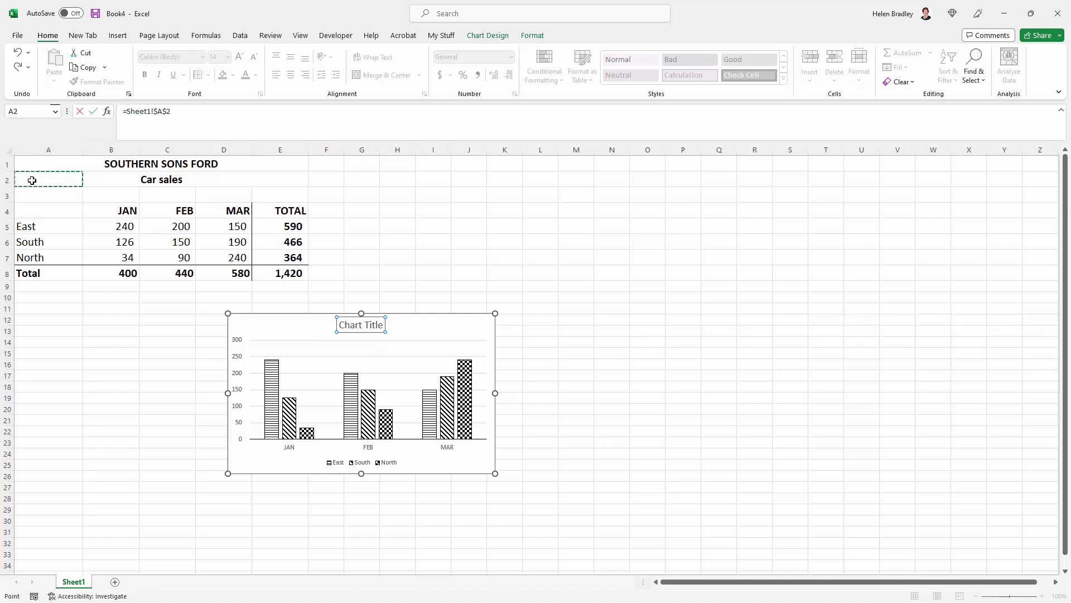
key("Return")
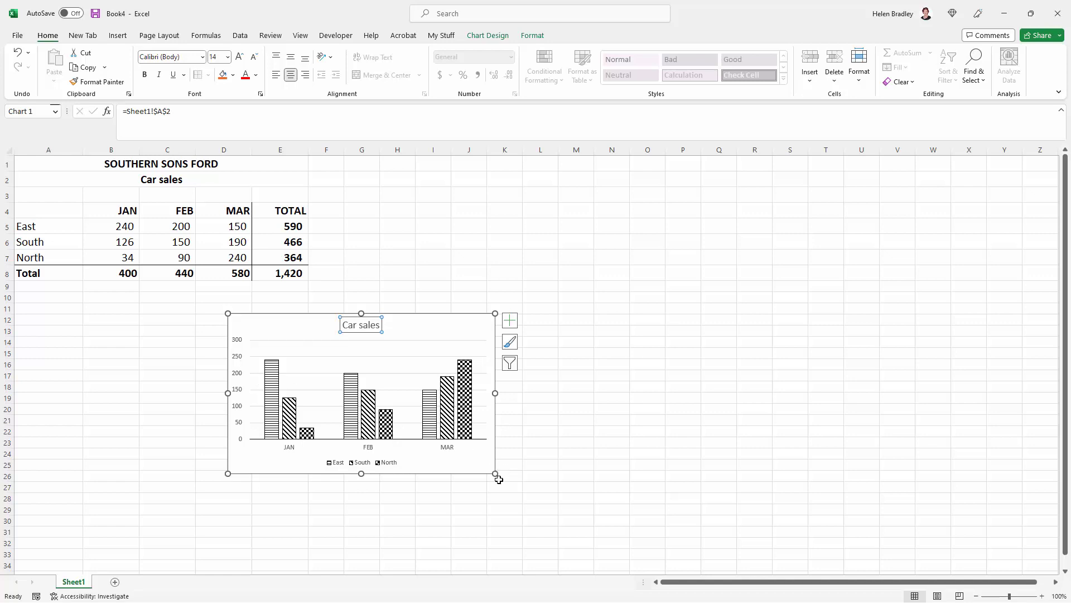
left_click(527, 465)
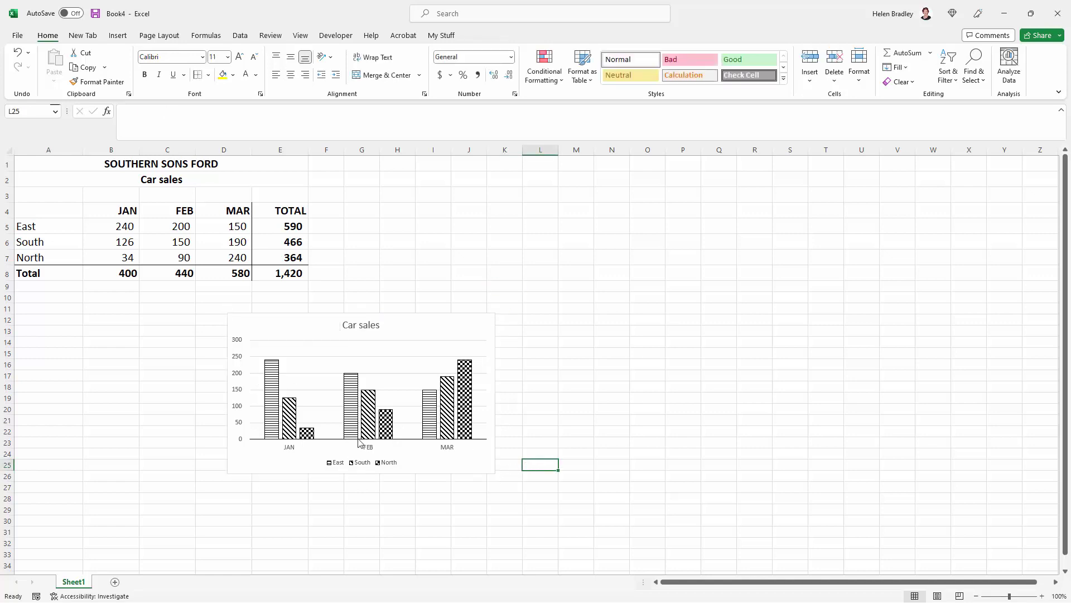
- Place the Car sales chart further left over B11:G25, directly beneath the sales table
mouse_move(356, 435)
left_click_drag(329, 326, 254, 320)
left_click(461, 412)
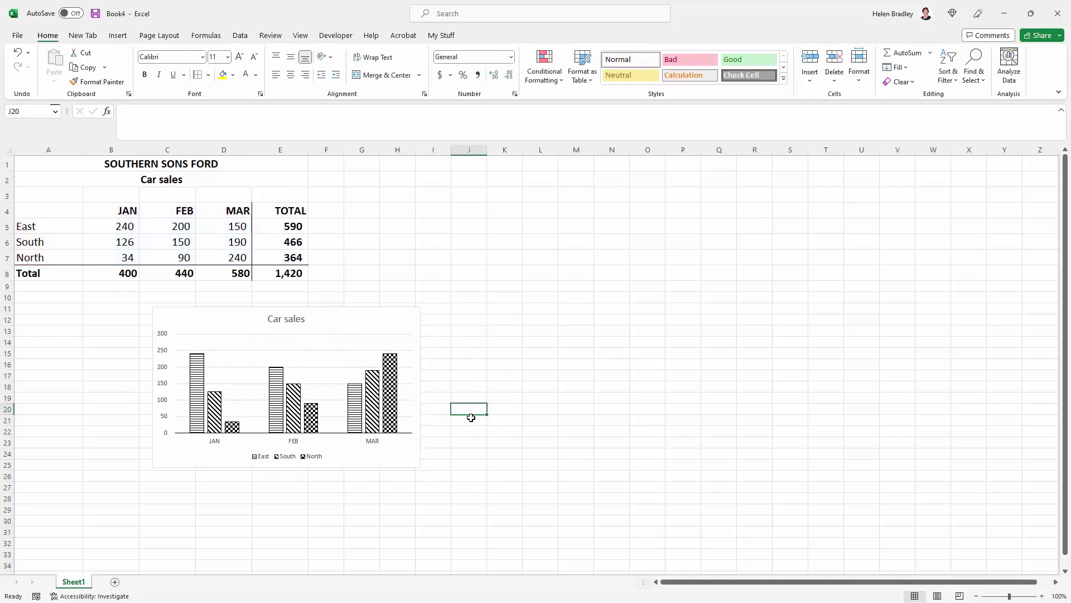